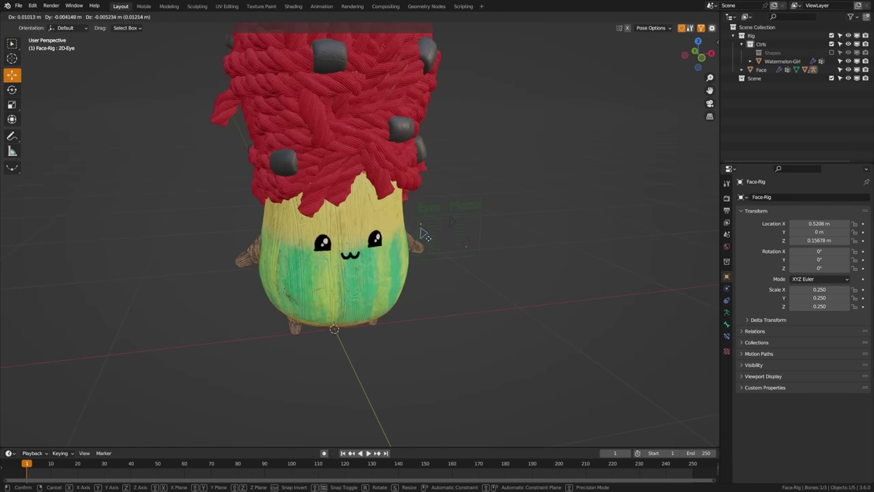
click(425, 235)
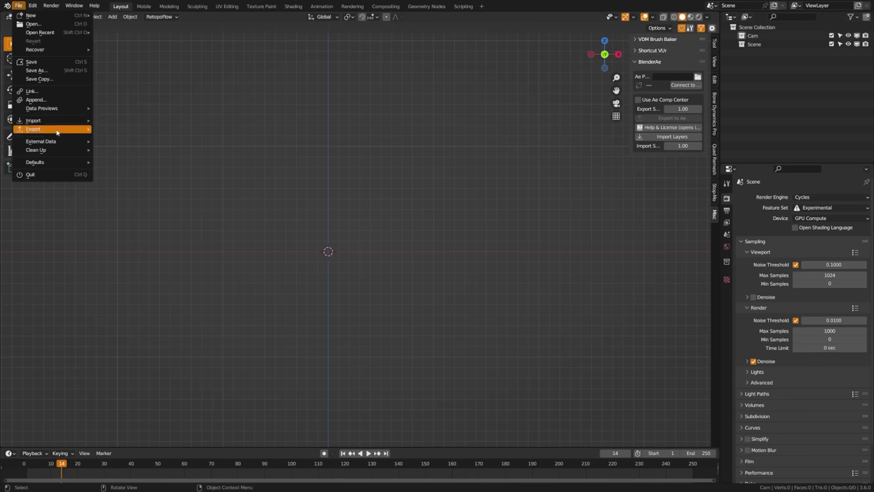
Import 2D-Rig-Eyes-001.png through 2D-Rig-Eyes-010.png from the Eyes folder as a single animated image-sequence plane
mouse_move(59, 122)
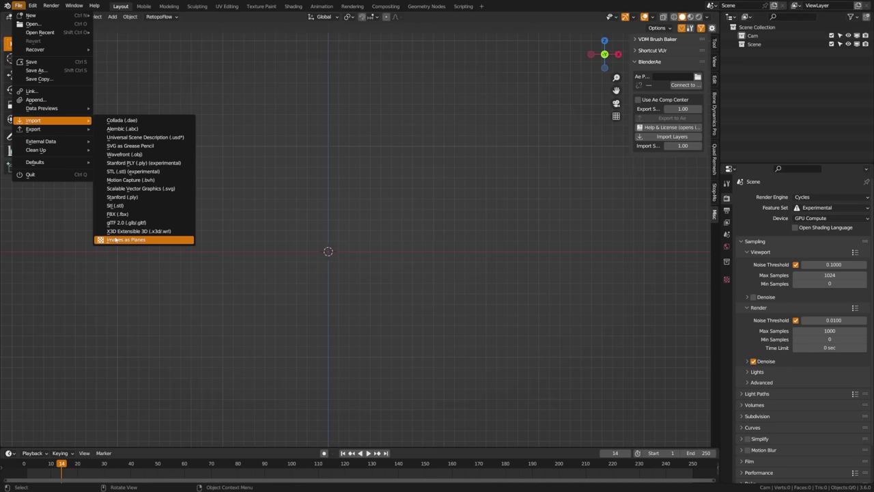
click(123, 239)
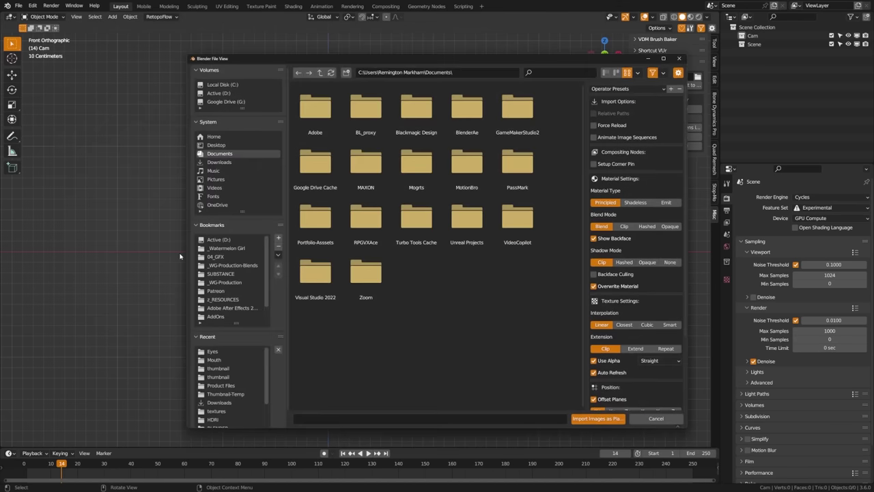
click(234, 352)
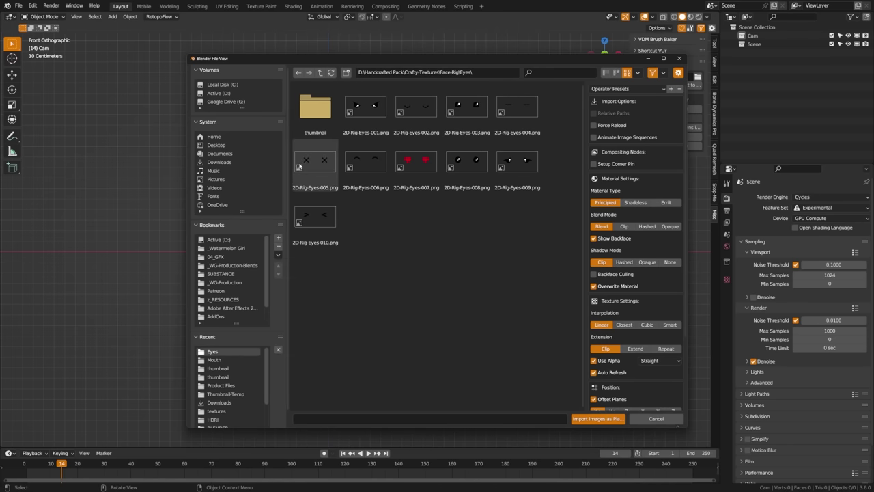
click(366, 106)
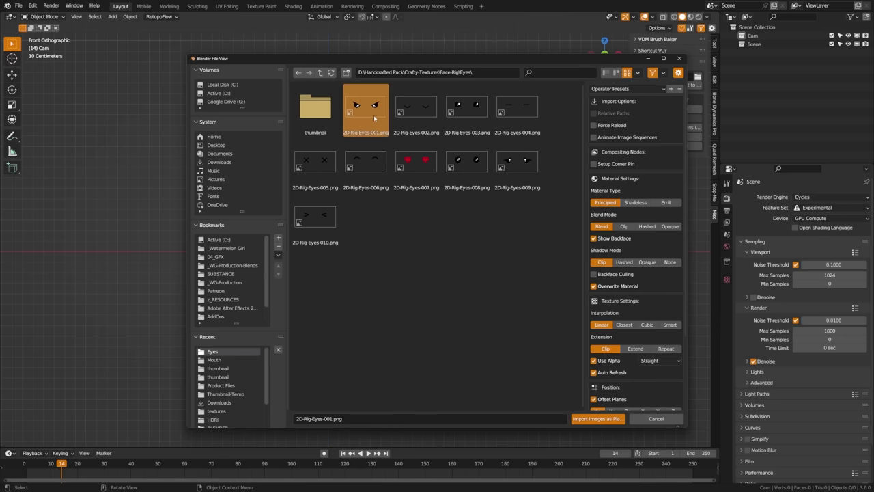
shift+click(325, 223)
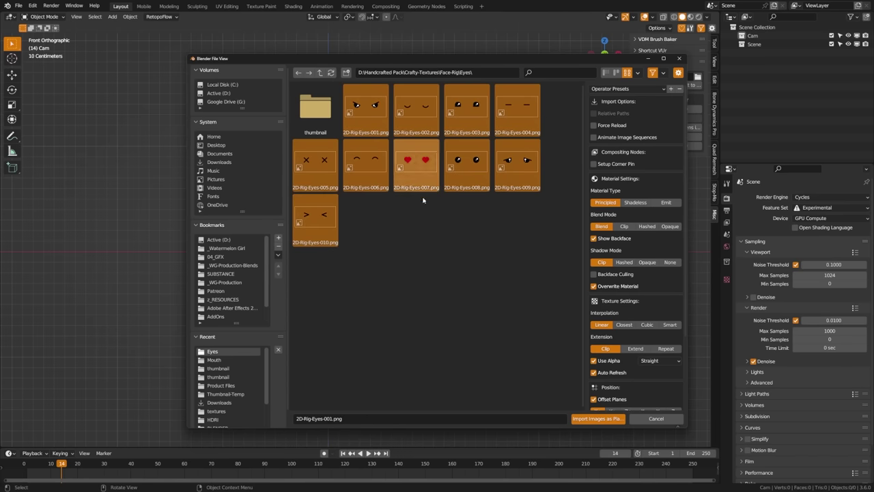
drag(464, 65, 375, 64)
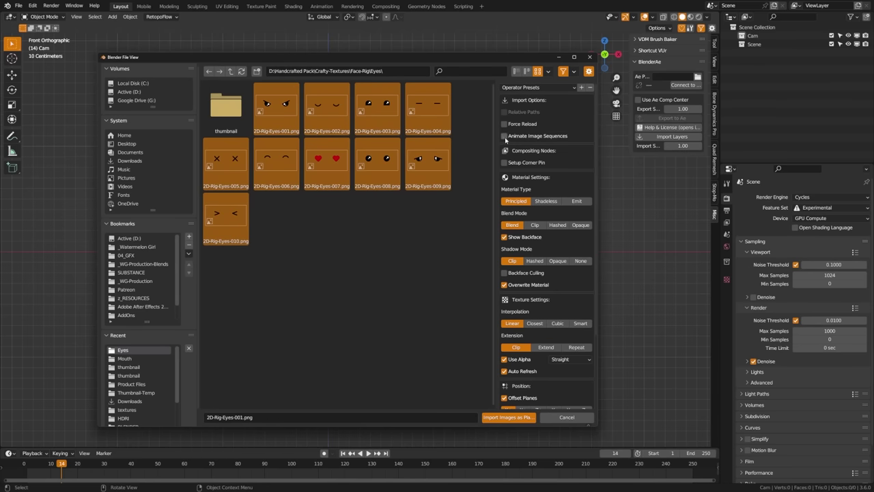
click(508, 417)
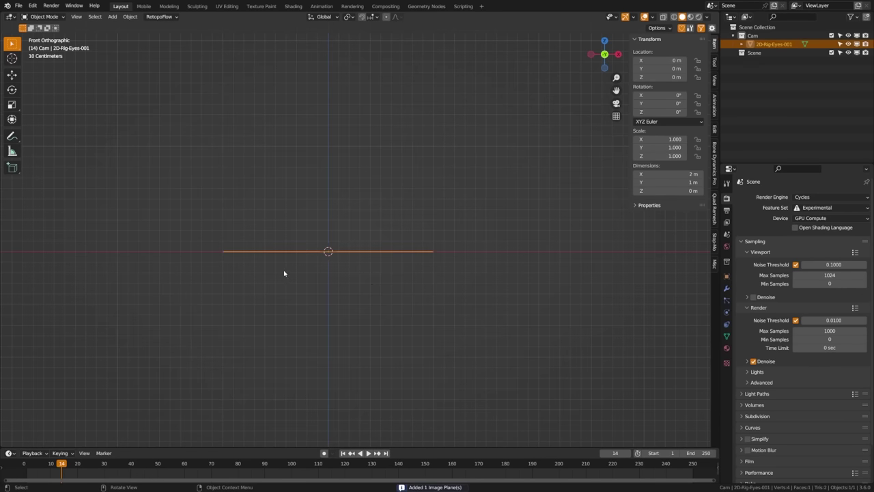
Rotate the eyes plane 90° about the X axis and display the viewport in Material Preview shading
text(r90x)
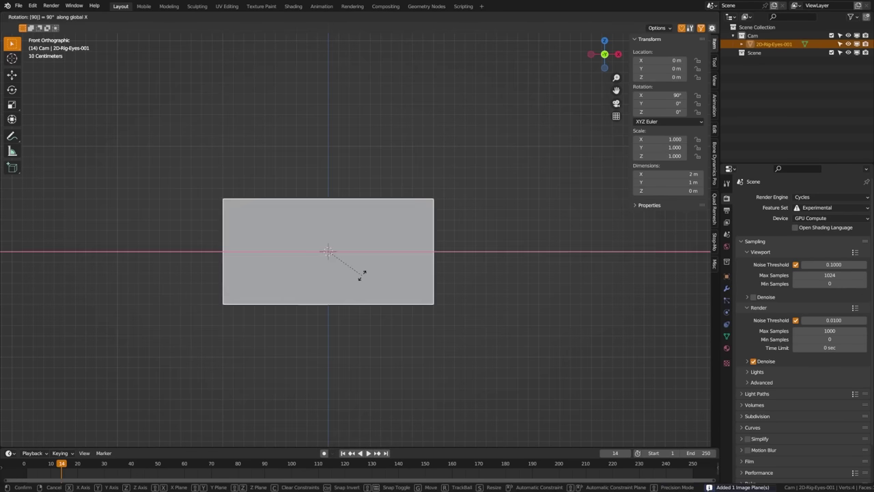
key(Return)
key(z)
click(364, 332)
Apply the eyes plane's rotation and scale, and save the file
shift+middle_drag(371, 295, 396, 296)
key(ctrl+a)
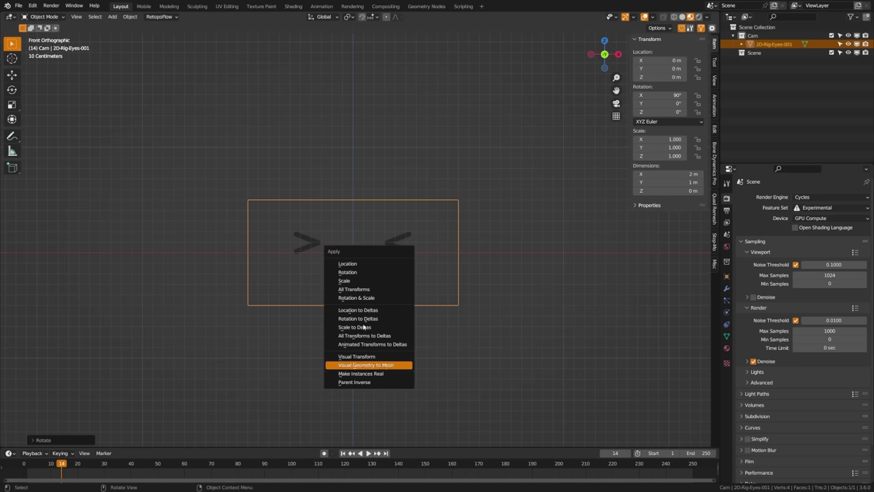
click(390, 299)
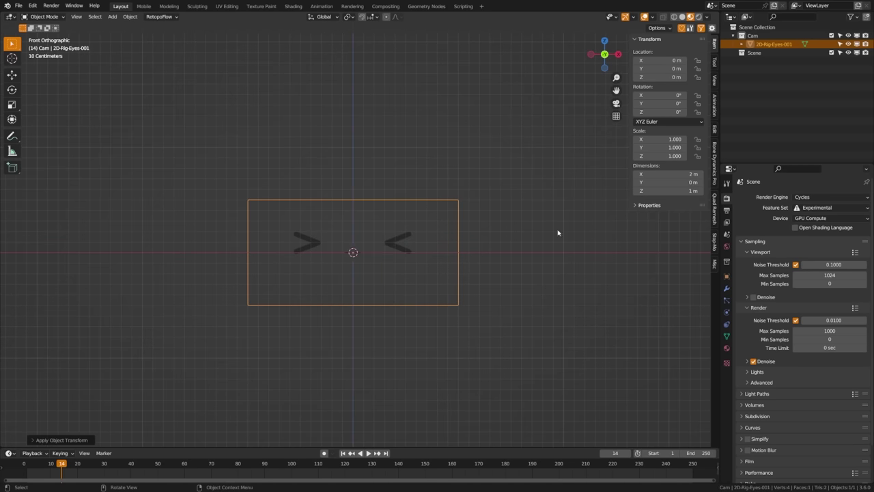
click(270, 335)
key(ctrl+s)
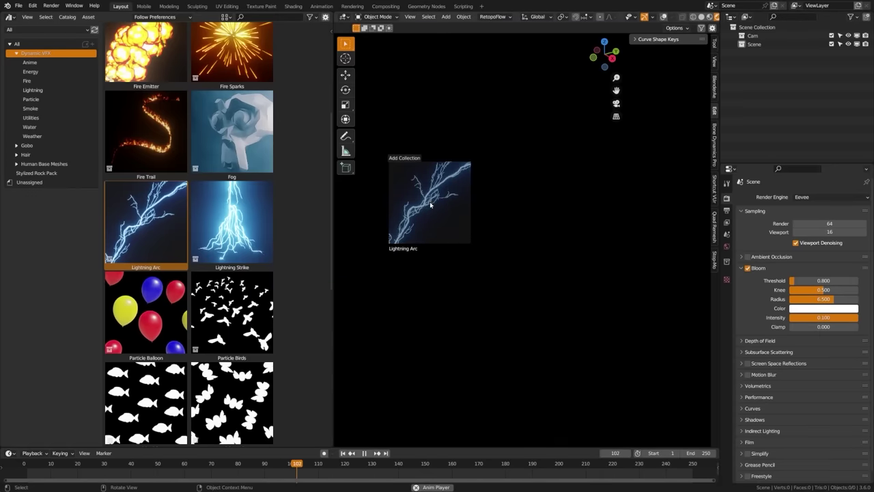
drag(430, 200, 439, 230)
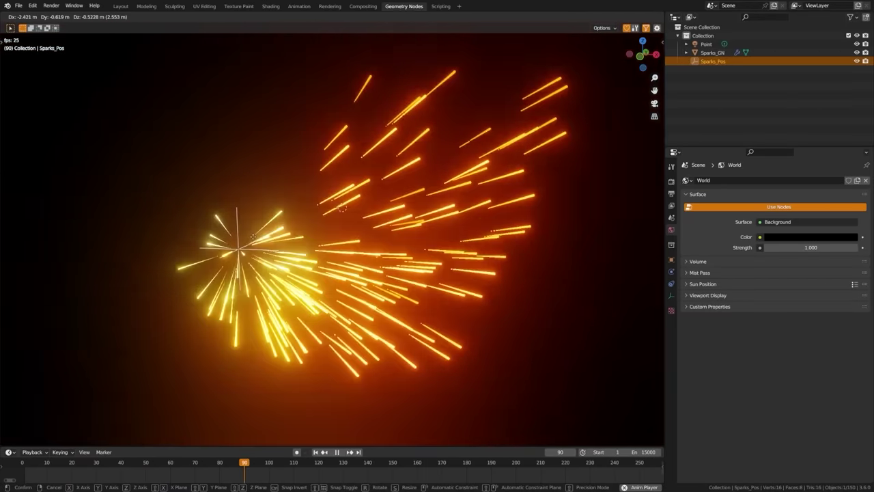
right_click(310, 194)
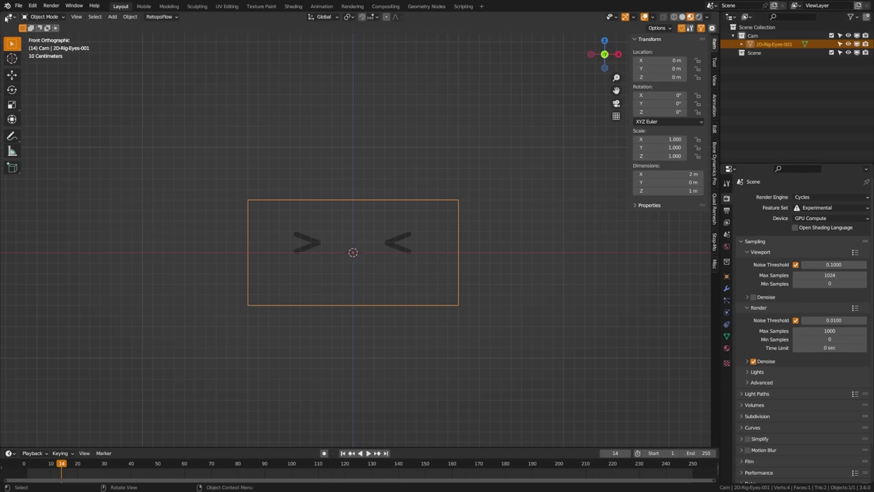
Split the 3D viewport vertically into two areas and turn the left one into a Shader Editor
drag(7, 15, 414, 156)
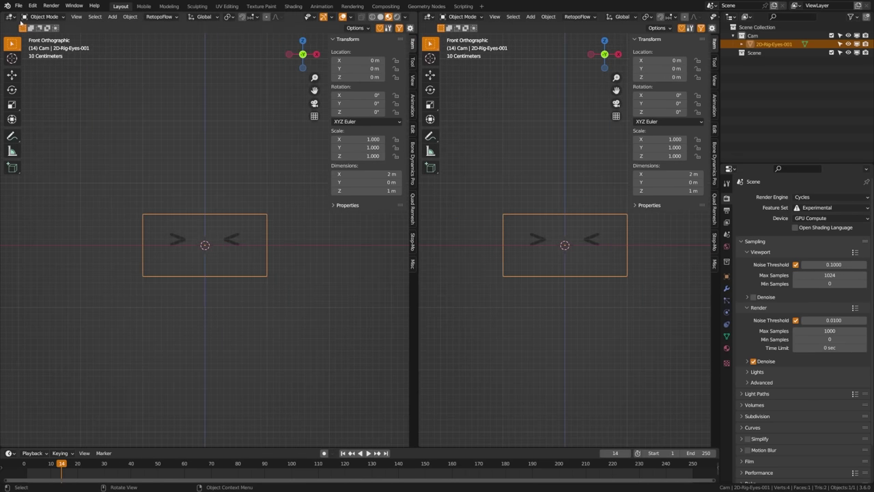
click(11, 17)
click(45, 97)
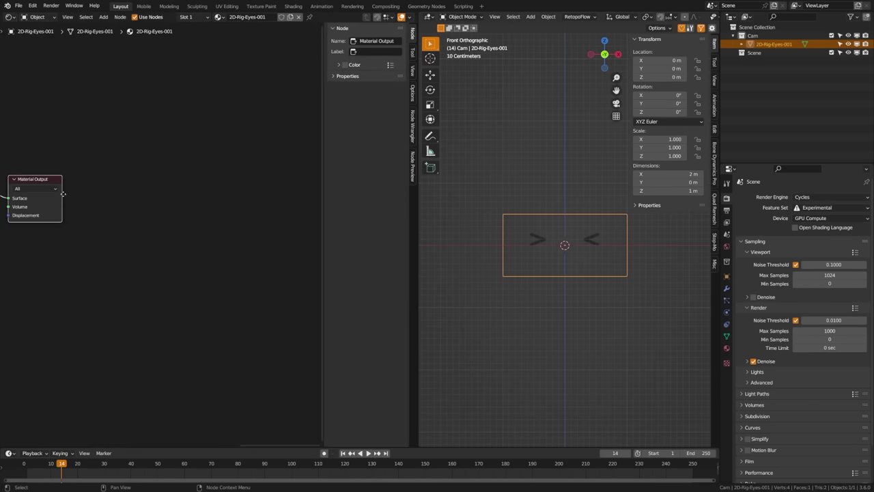
Move the eyes' Image Texture node clear of the Principled BSDF node and save the file
middle_drag(65, 195, 257, 204)
middle_drag(51, 177, 157, 148)
click(160, 163)
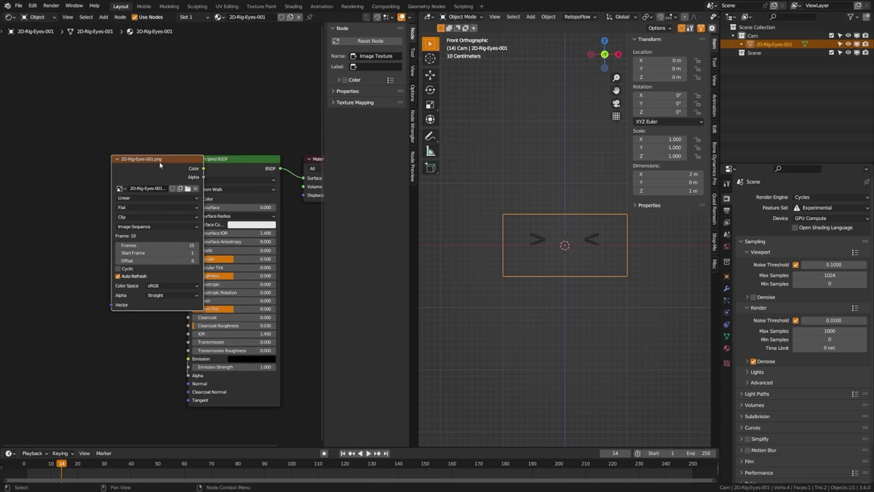
drag(159, 164, 48, 172)
middle_drag(140, 211, 129, 188)
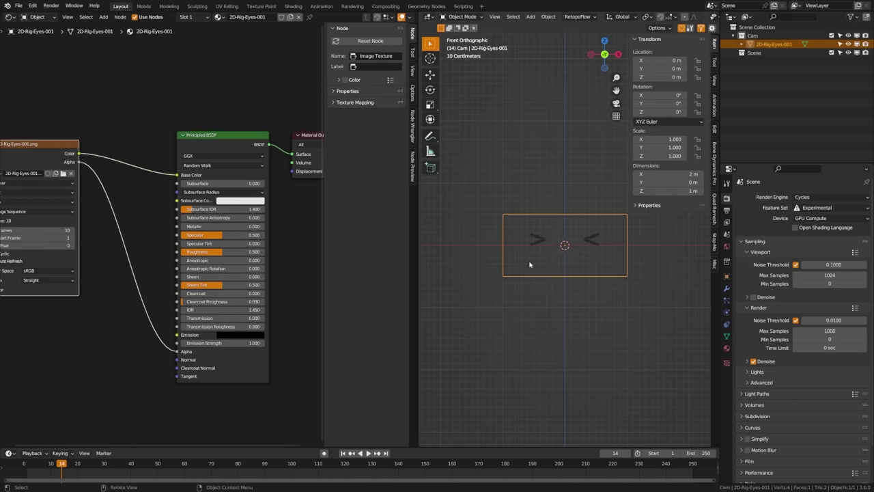
scroll(529, 265, up, 3)
key(ctrl+s)
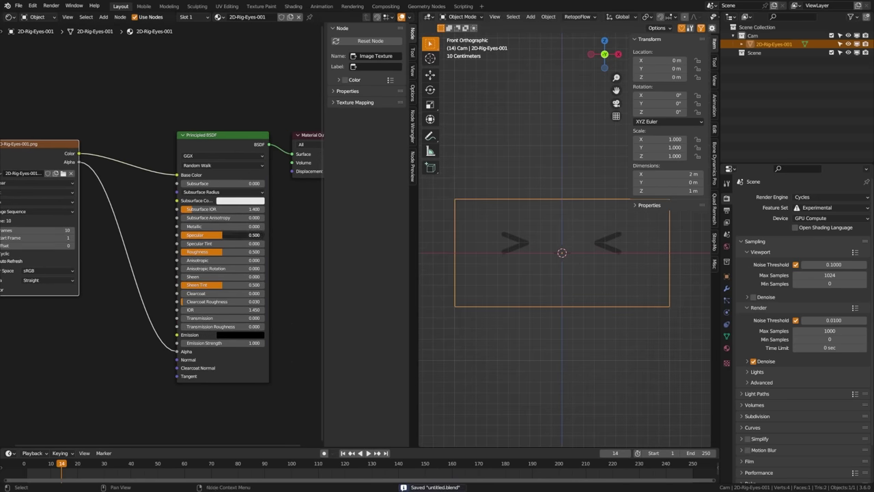
Set the eye material's Specular to 0.25 and Roughness to 1.0 on the Principled BSDF node
click(246, 234)
text(.25)
key(Return)
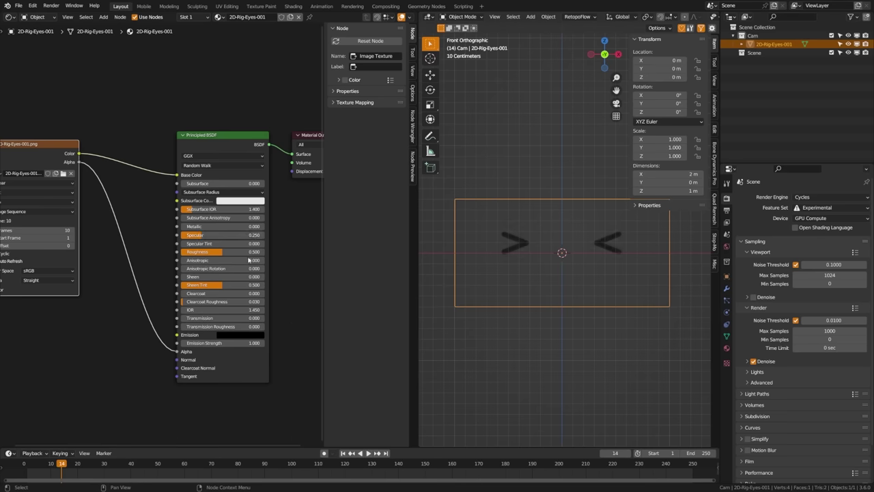
click(707, 291)
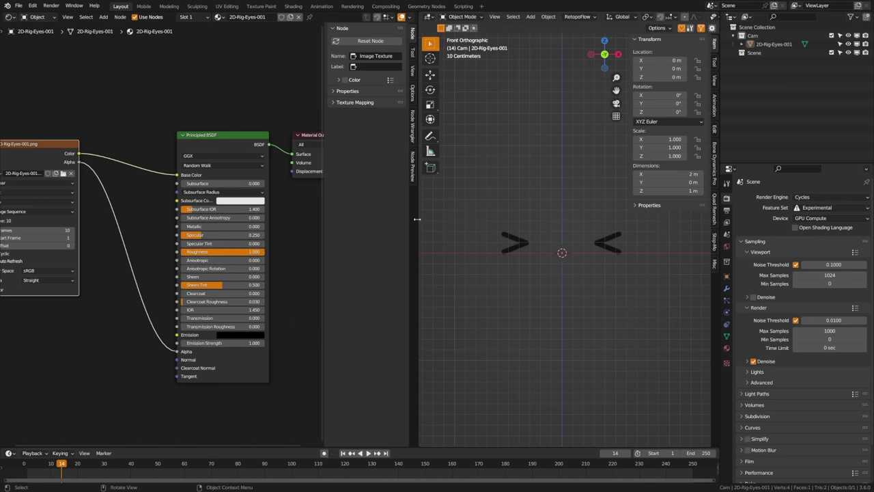
Narrow the Shader Editor to widen the 3D viewport, keeping the Image Texture node in view, and save the file
drag(417, 219, 360, 219)
middle_drag(136, 235, 210, 224)
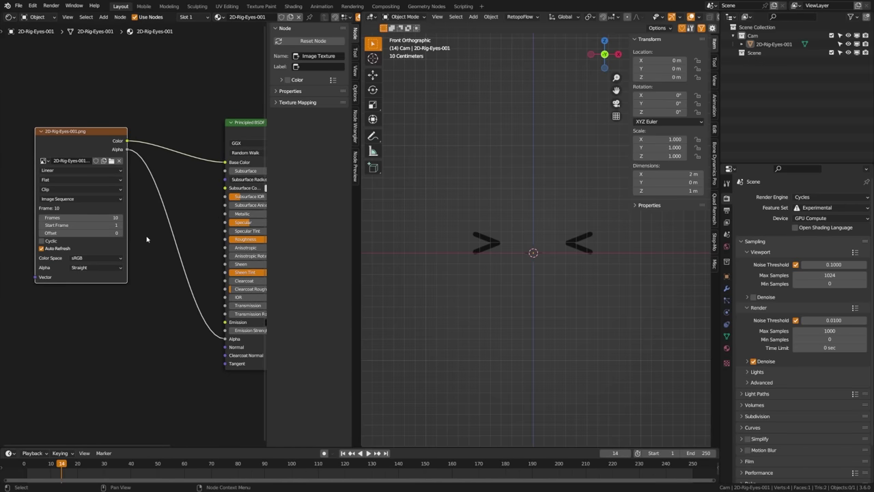
key(ctrl+s)
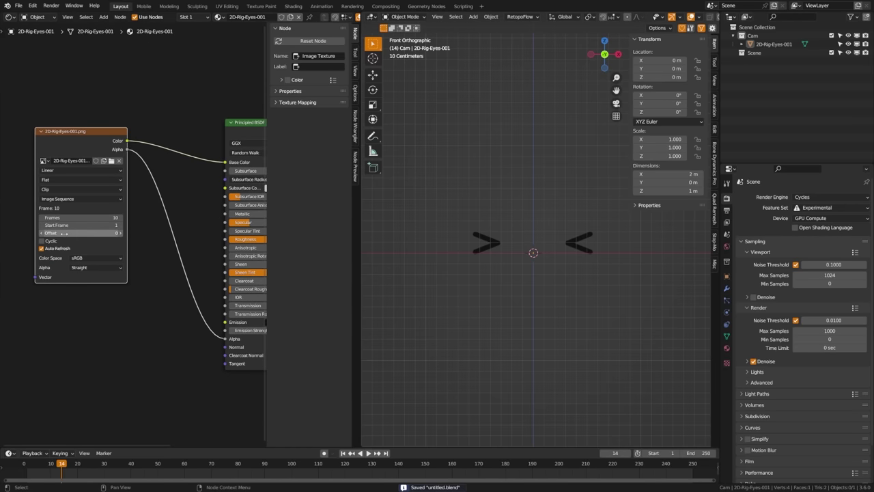
Try different Offset values on the eyes' Image Texture node and reset the Offset to 0
drag(66, 233, 41, 233)
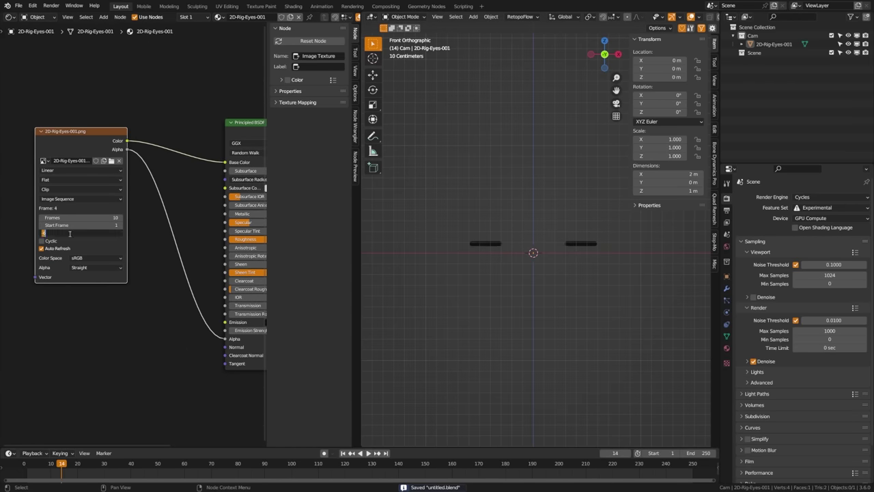
text(0)
key(Return)
Enable Cyclic on the eyes' Image Texture node, set the timeline to frame 13, and save the file
click(47, 243)
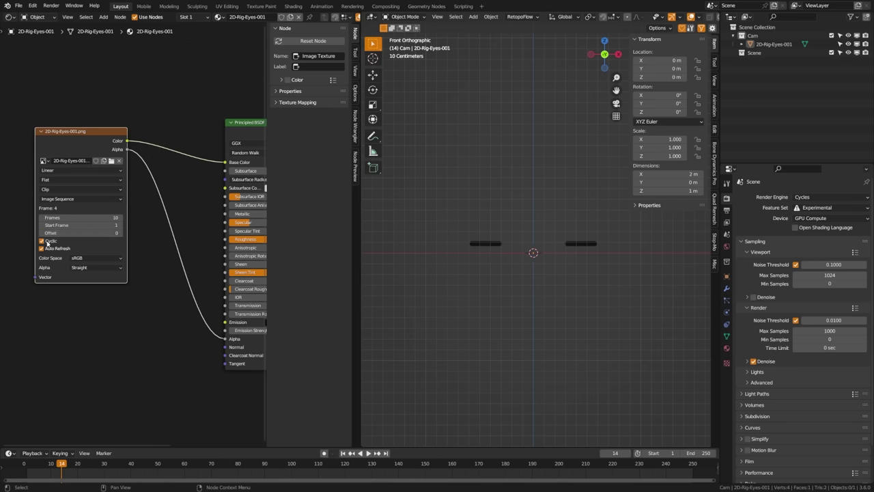
mouse_move(62, 468)
mouse_down()
mouse_move(49, 469)
mouse_move(58, 471)
mouse_up()
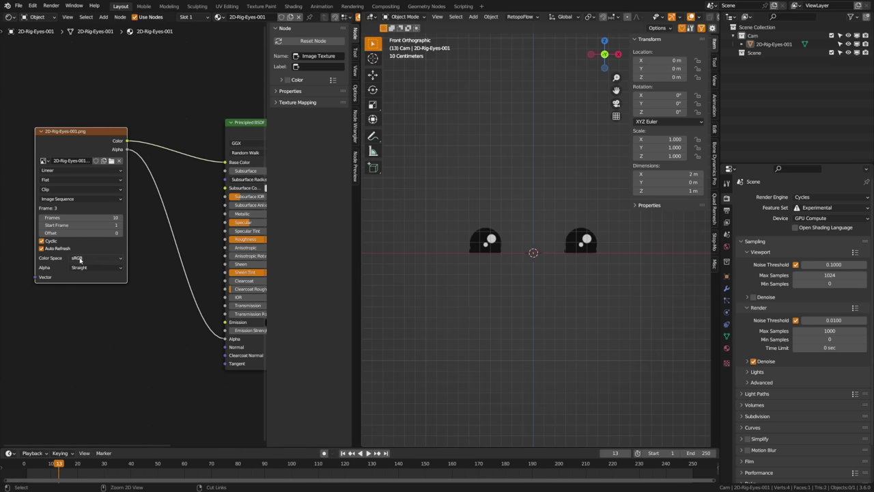
key(ctrl+s)
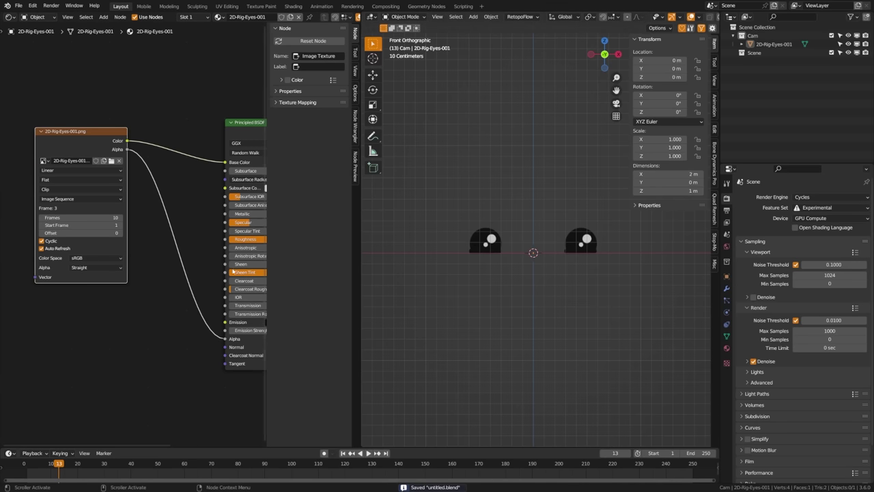
Shrink the Shader Editor further to enlarge the 3D viewport around the eyes plane
click(508, 247)
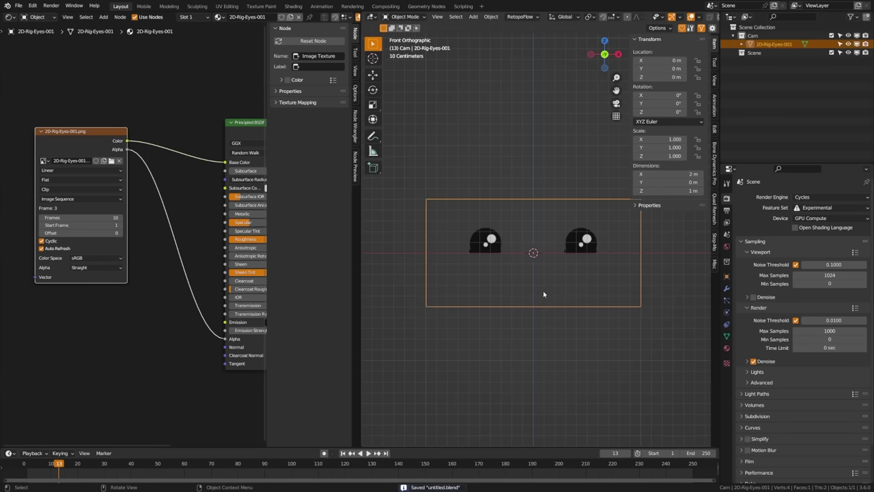
shift+middle_drag(544, 295, 506, 290)
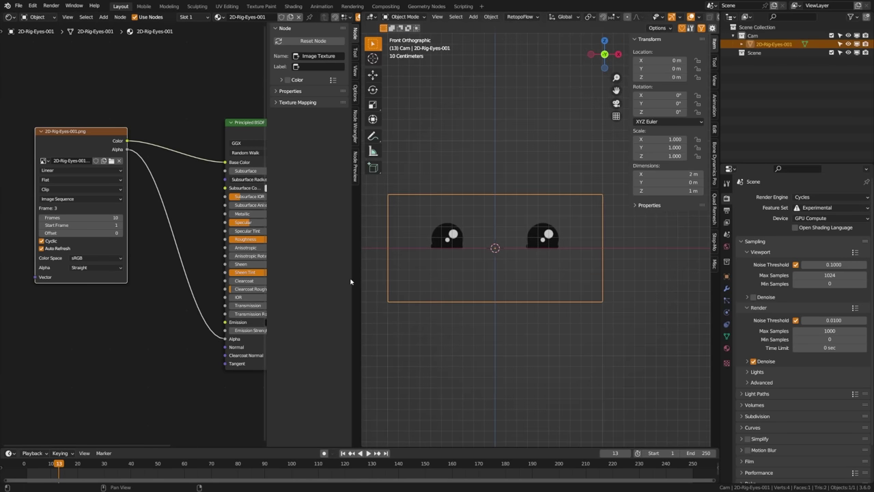
drag(360, 278, 261, 280)
shift+middle_drag(451, 291, 438, 280)
scroll(439, 280, down, 2)
Add a single-bone armature at the origin and rename it Face-Rig
key(alt+a)
key(shift+a)
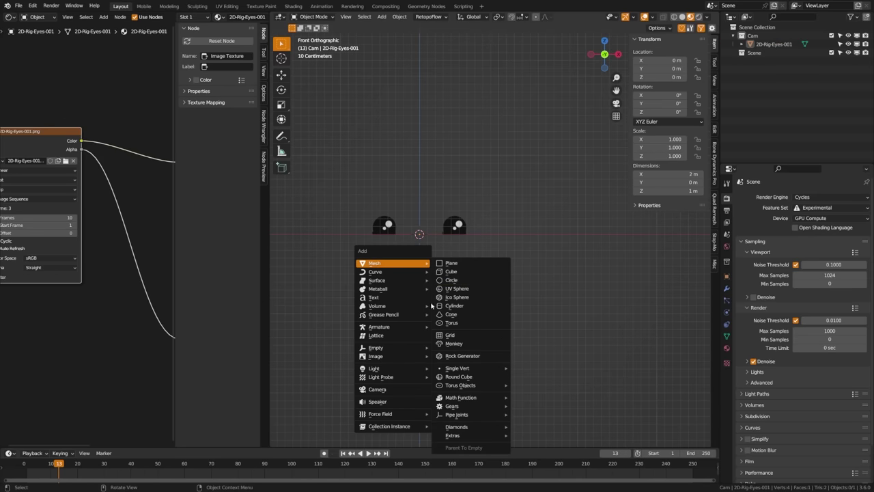
mouse_move(391, 355)
mouse_move(399, 328)
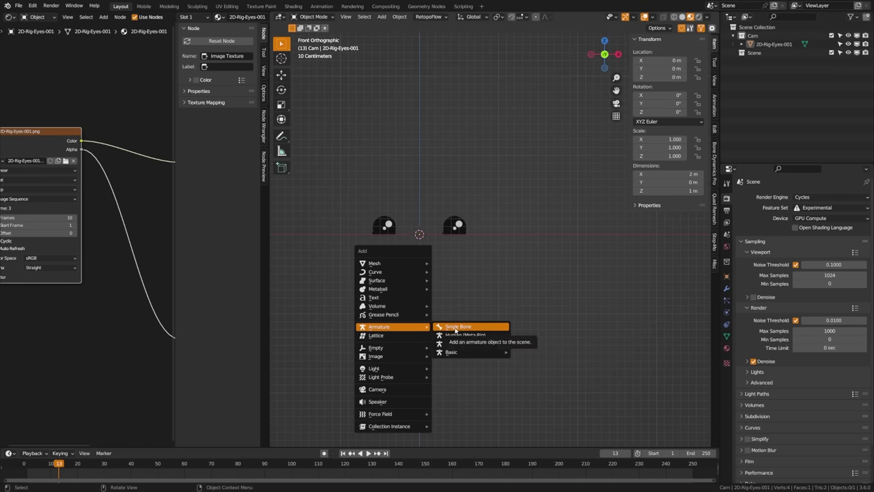
click(458, 328)
key(F2)
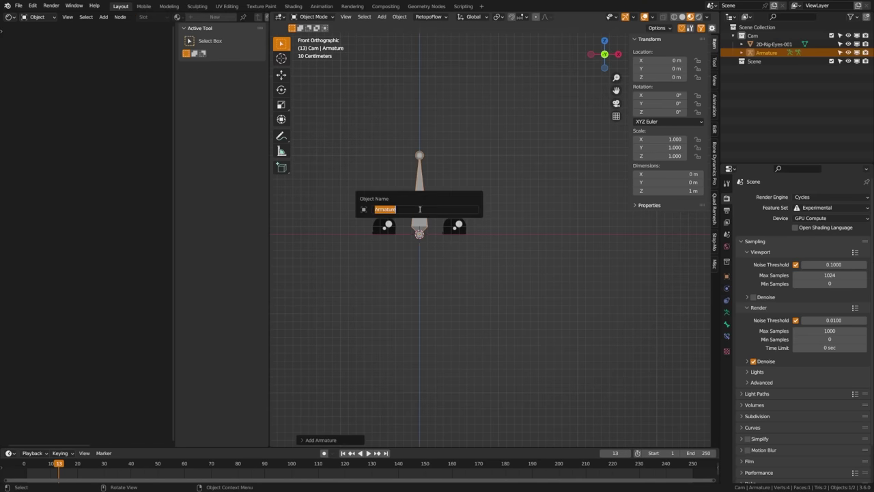
text(Face-Rig)
key(Return)
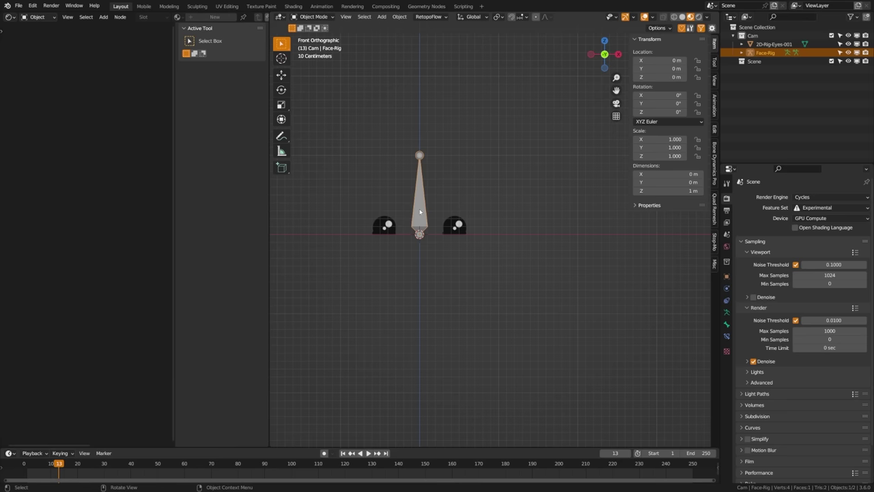
Move the Face-Rig armature about 1.01 m along the X axis, beside the eyes, and save the file
click(284, 78)
drag(447, 236, 528, 247)
click(523, 267)
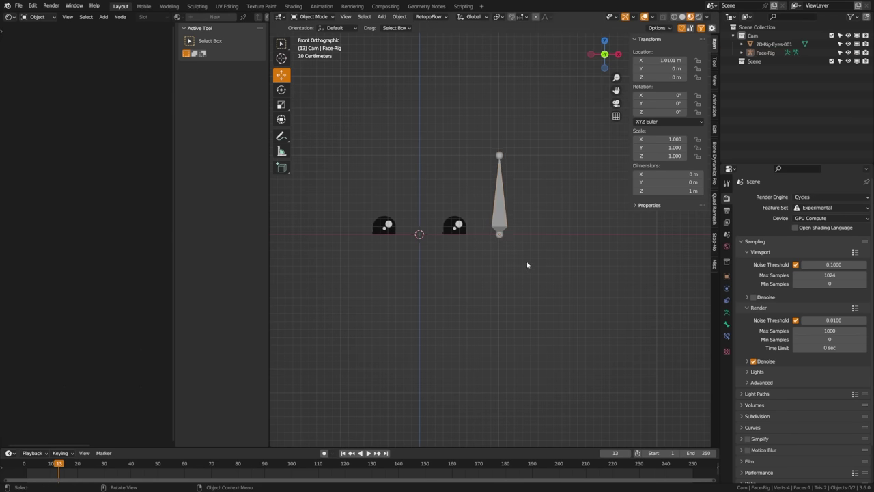
shift+middle_drag(449, 250, 461, 262)
key(ctrl+s)
scroll(507, 255, up, 3)
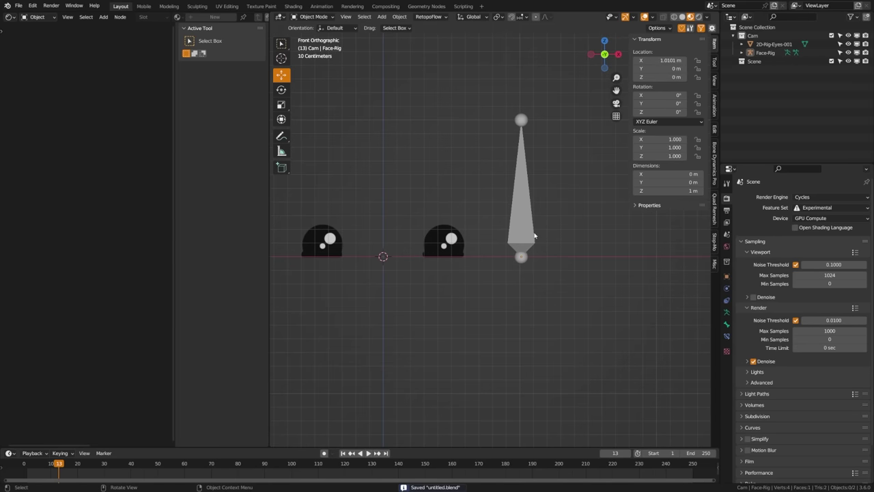
Put the Face-Rig armature in Pose Mode, with Local transform orientation and the Move tool active
click(532, 235)
key(ctrl+Tab)
click(495, 349)
click(524, 237)
key(ctrl+Tab)
click(488, 241)
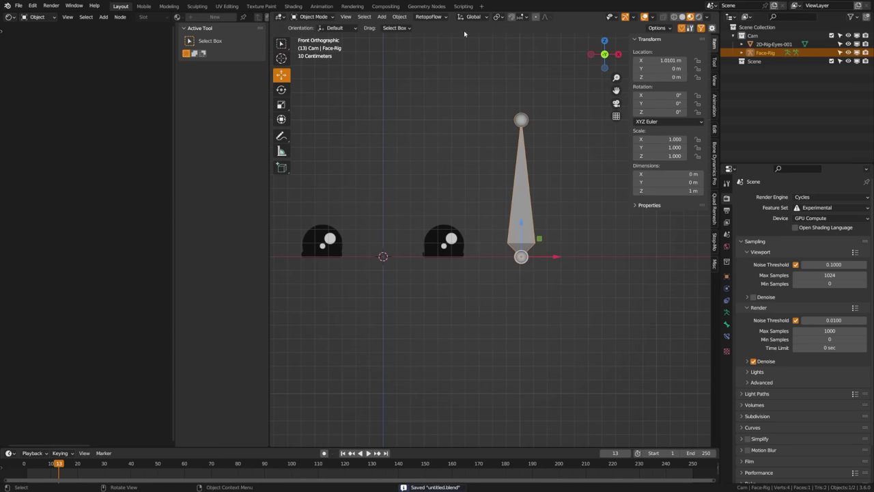
key(ctrl+Tab)
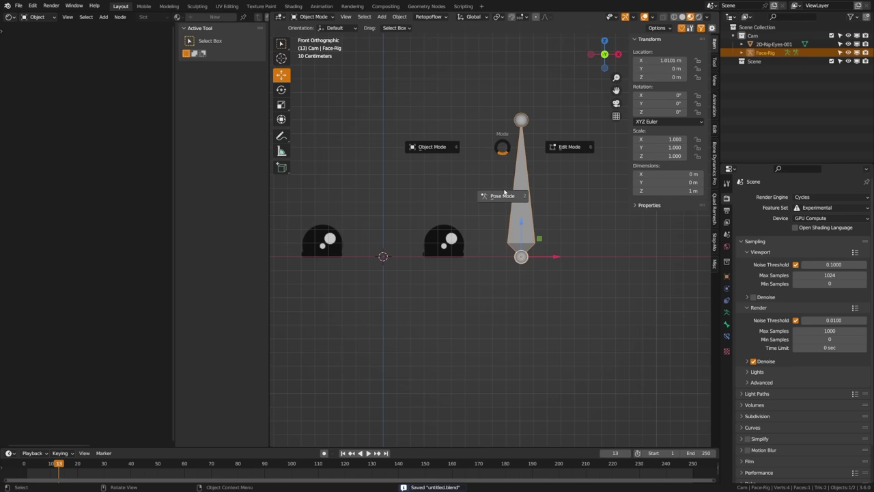
click(502, 196)
click(471, 17)
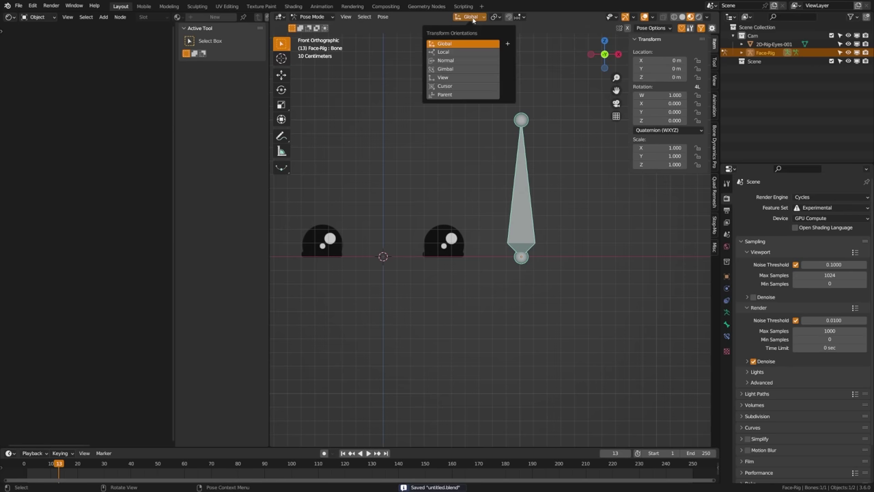
click(451, 57)
click(281, 75)
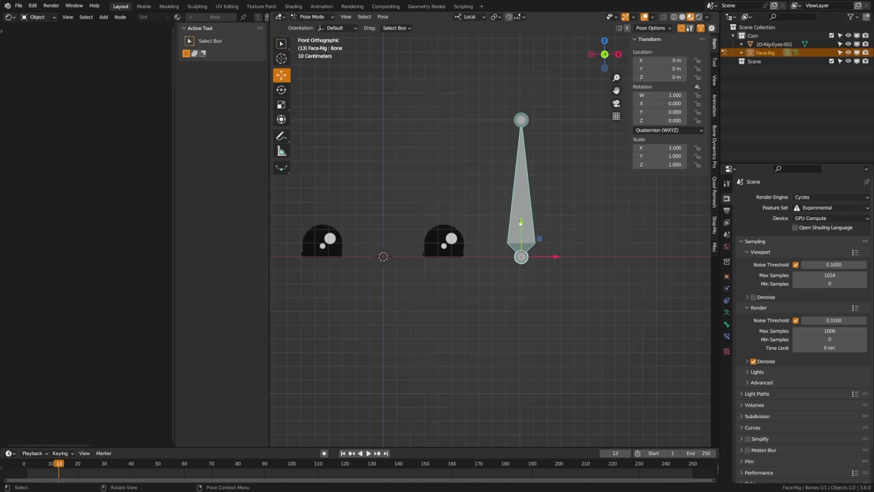
Copy the Face-Rig bone's Y location as a new driver
shift+middle_drag(521, 269, 508, 256)
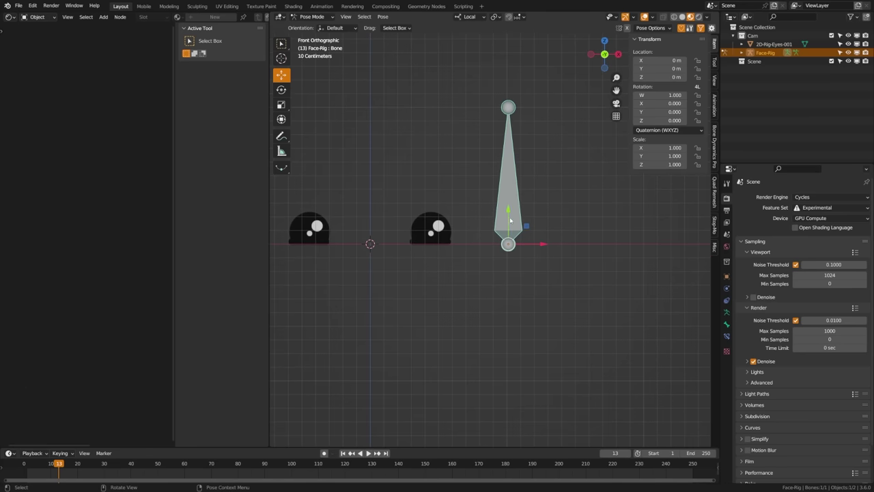
right_click(657, 70)
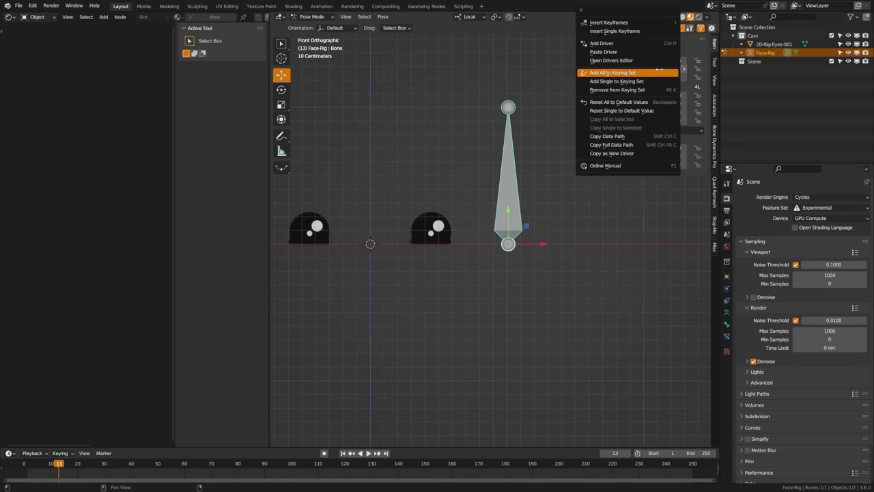
click(640, 153)
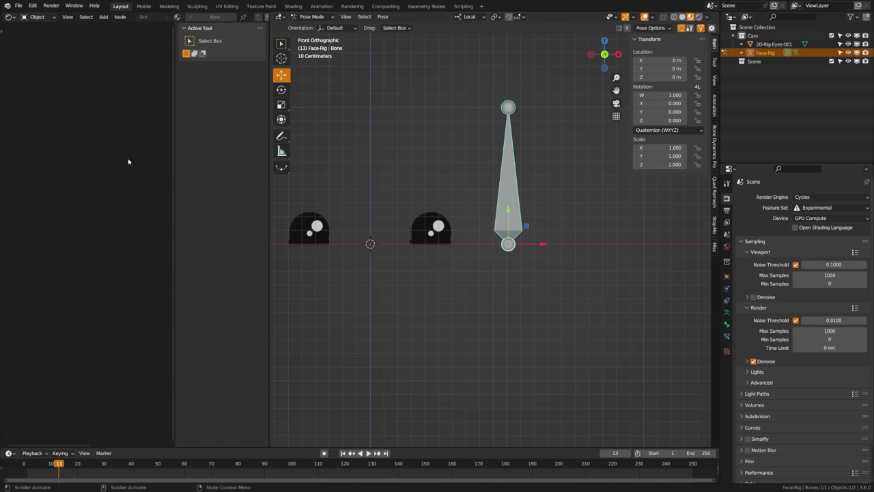
Return to Object Mode, save the file, and paste the copied driver onto the Offset of the eyes' Image Texture node
key(n)
key(Tab)
click(403, 240)
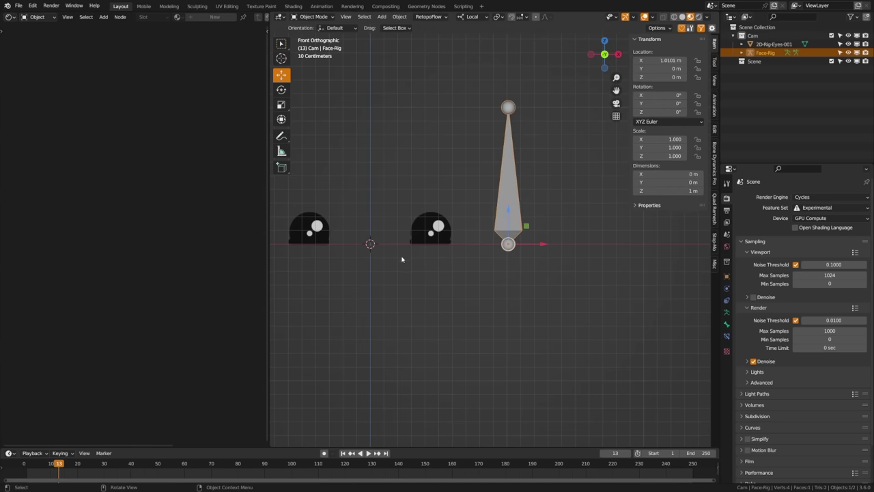
click(424, 234)
middle_drag(159, 223, 190, 192)
key(ctrl+s)
right_click(119, 203)
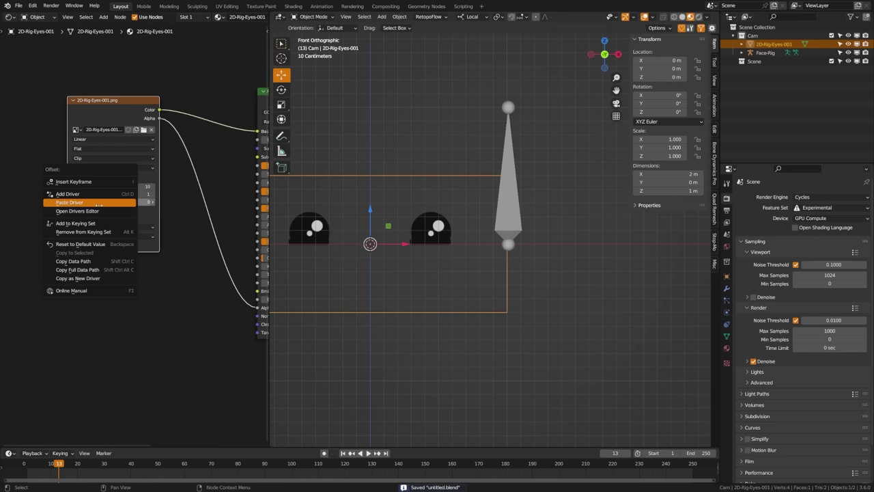
click(98, 203)
Test the driver by moving the bone about 2.76 m down its local Y axis, clear its location, and save the file
click(508, 191)
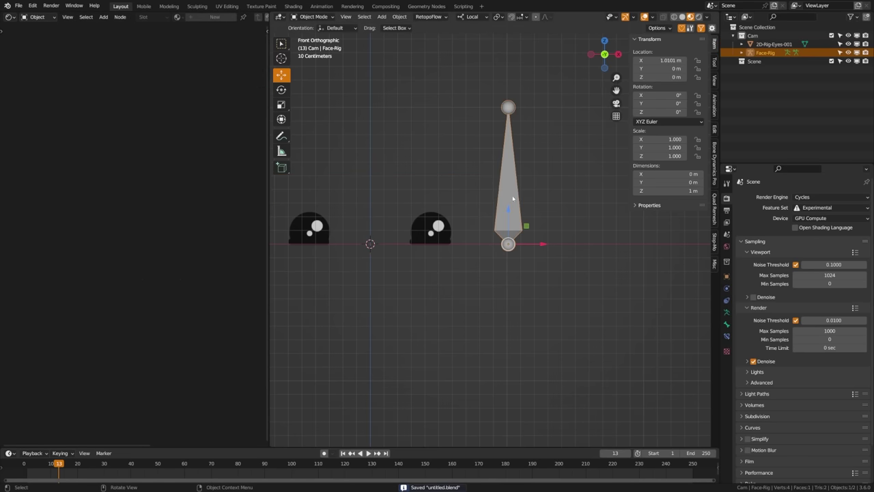
key(ctrl+Tab)
drag(510, 215, 524, 172)
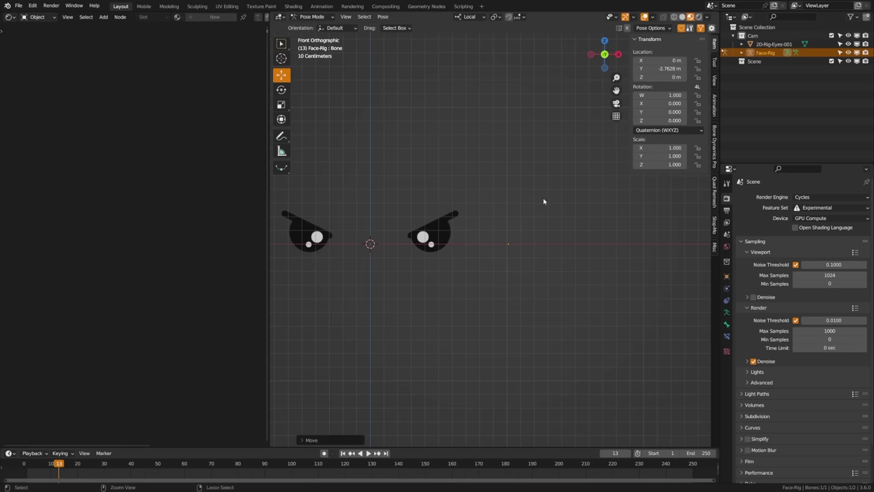
key(alt+g)
key(ctrl+s)
Split off a new area from the lower part of the Shader Editor and make it a Drivers editor
mouse_move(494, 256)
shift+middle_down()
mouse_move(470, 249)
mouse_move(483, 247)
shift+middle_up()
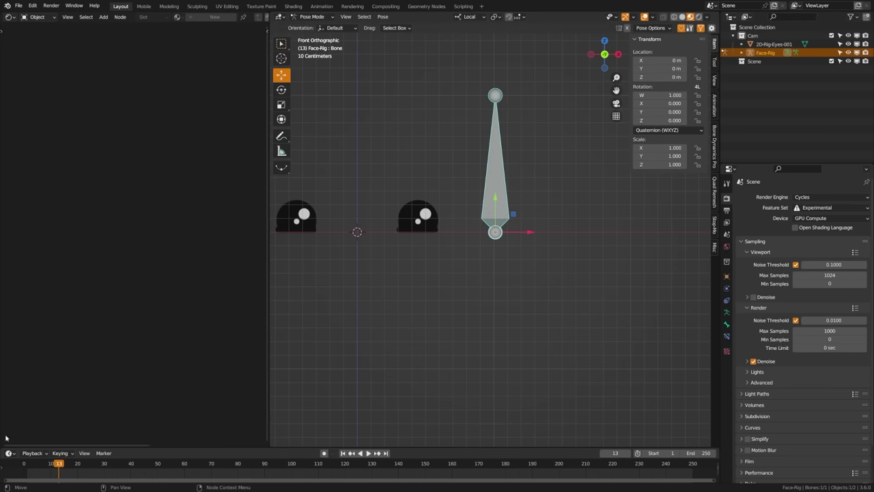
drag(2, 442, 31, 153)
click(10, 160)
click(141, 215)
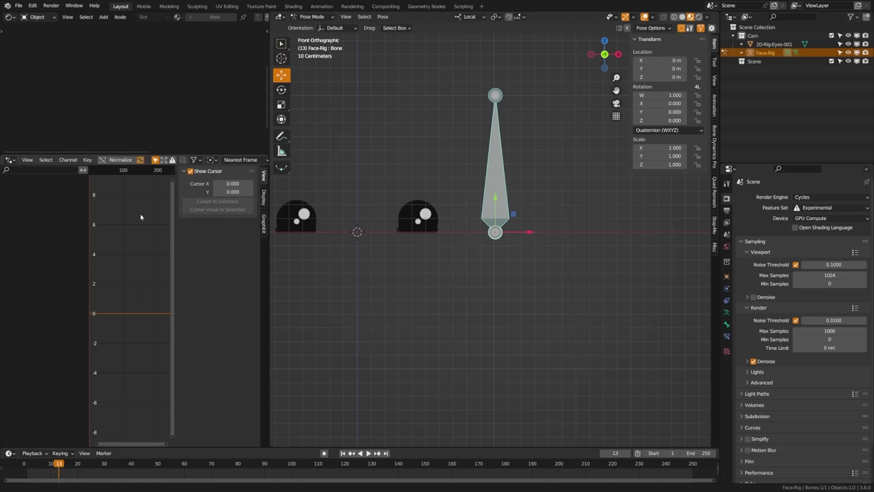
Show the driver settings of the eyes plane's image Offset channel and widen the Drivers editor and its sidebar
key(ctrl+Tab)
click(400, 220)
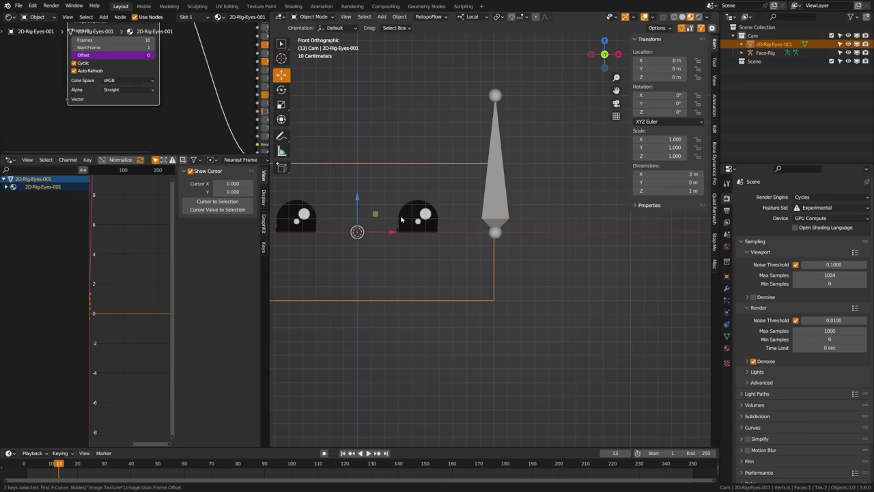
middle_drag(191, 83, 182, 189)
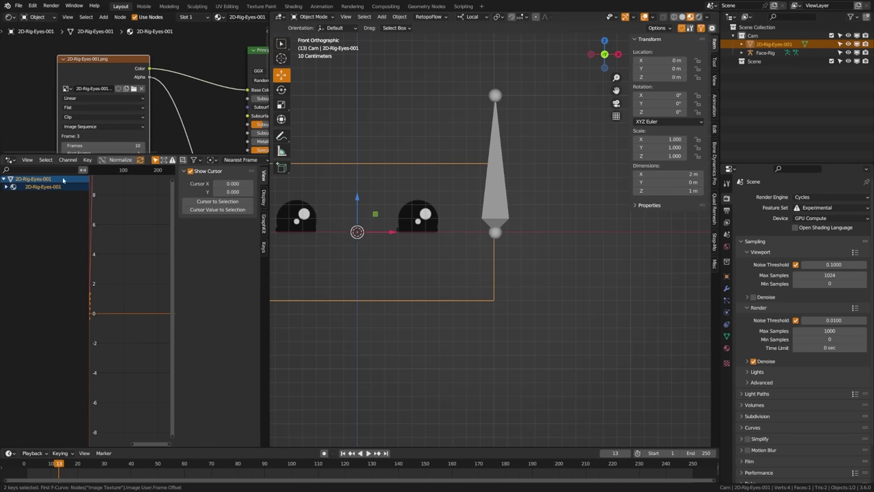
click(6, 186)
click(40, 204)
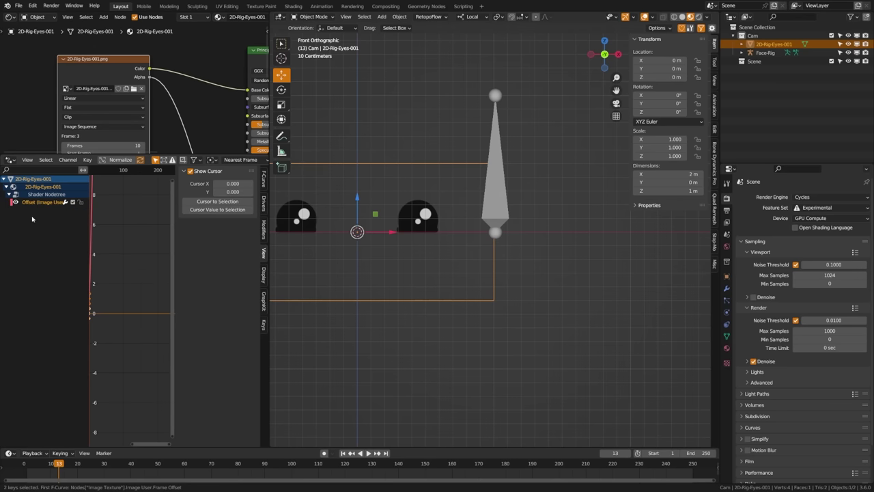
click(263, 204)
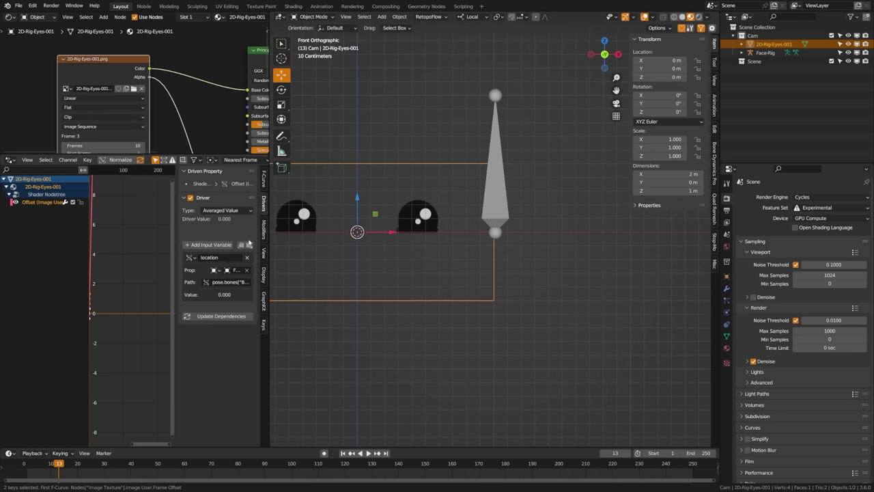
drag(269, 253, 292, 257)
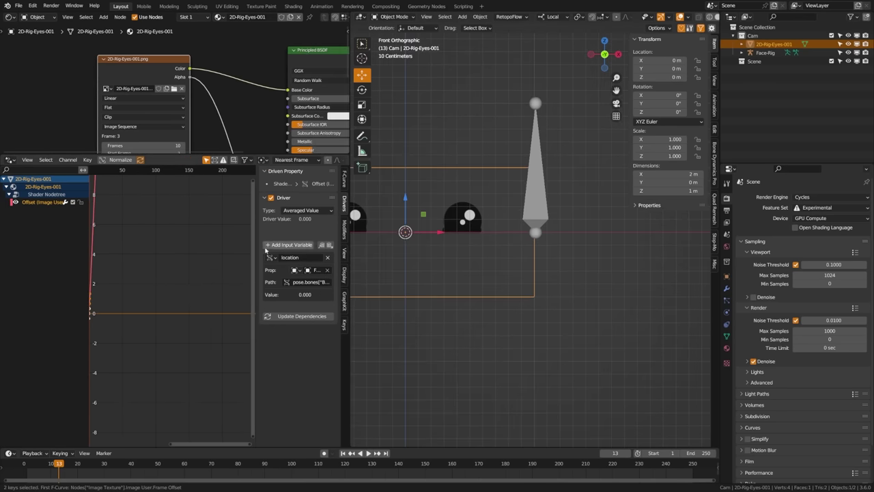
drag(257, 250, 208, 251)
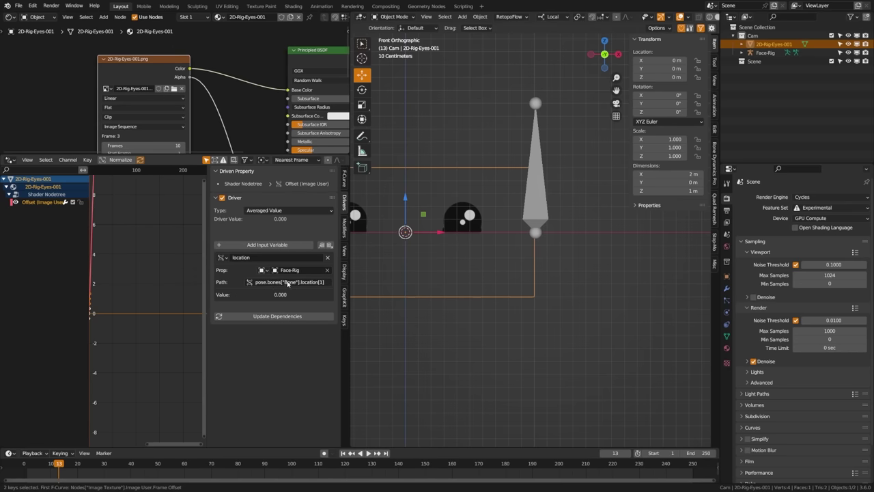
Rename the Face-Rig armature's bone to Eye-Ctrl in Pose Mode and copy the new name
click(540, 212)
key(ctrl+Tab)
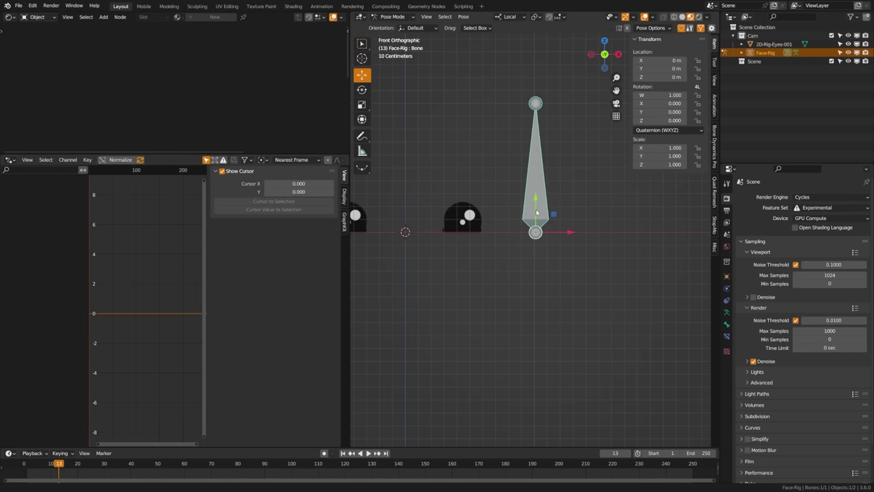
key(F2)
text(Eye)
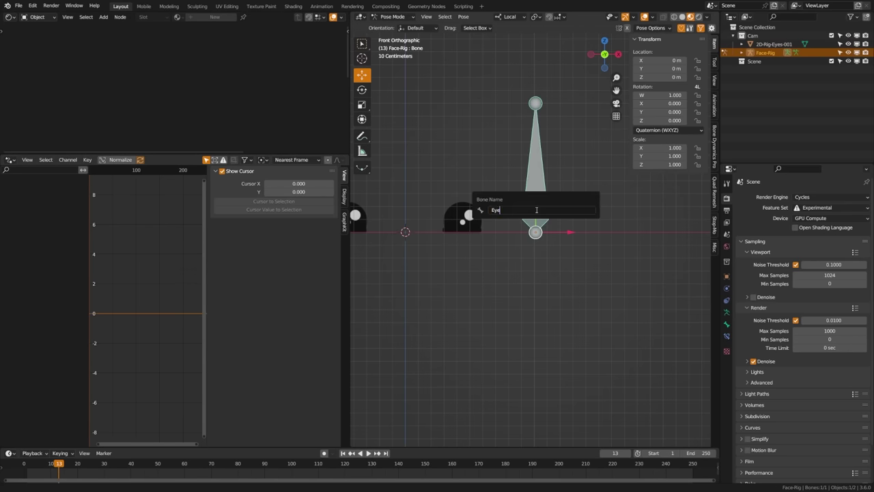
text(-Ctrl)
key(ctrl+a)
key(Return)
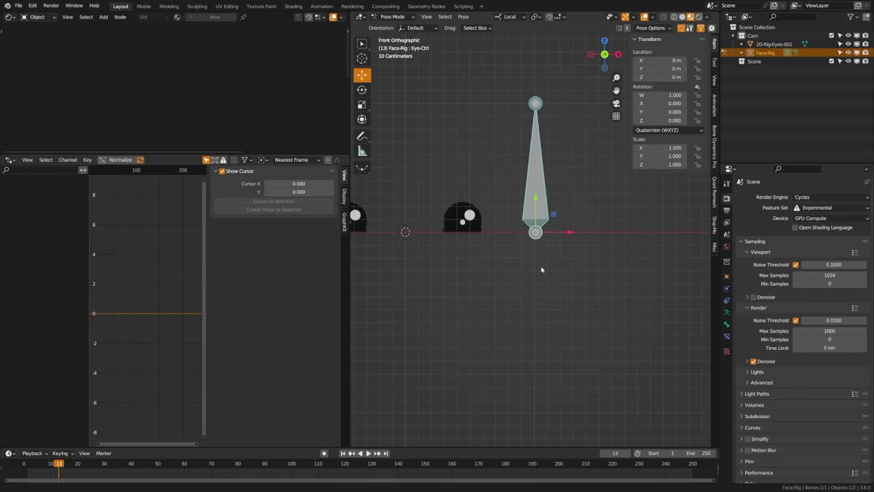
Try moving the control bone downward to drive the eyes, undo the move, and return to Object Mode
click(461, 228)
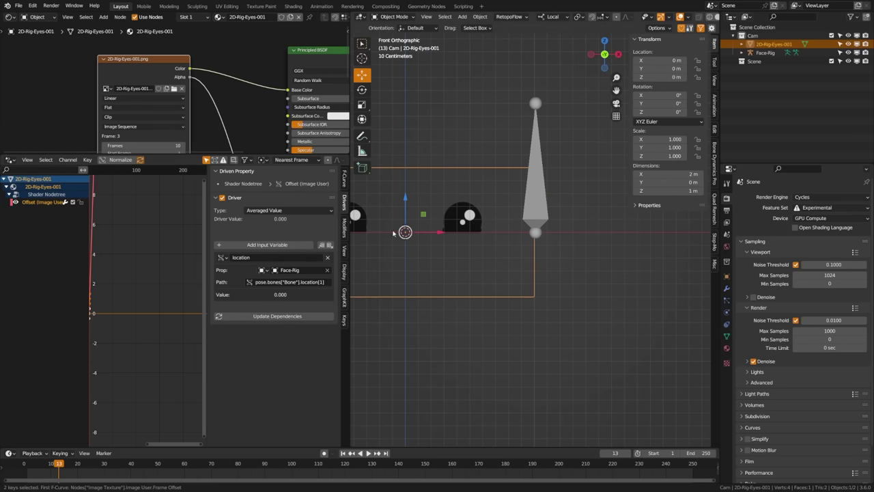
click(537, 194)
drag(536, 208, 536, 288)
key(ctrl+z)
key(ctrl+Tab)
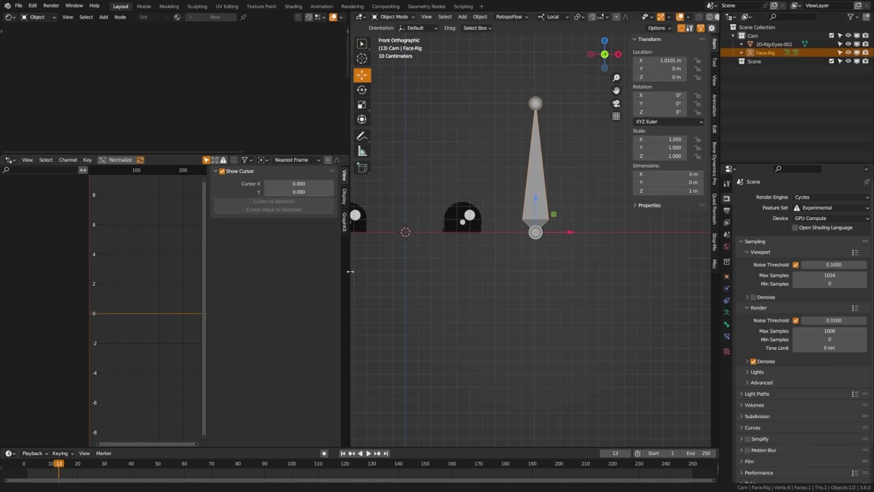
Save the file and change the bone name in the Offset driver's path to Eye-Ctrl
click(372, 221)
key(ctrl+s)
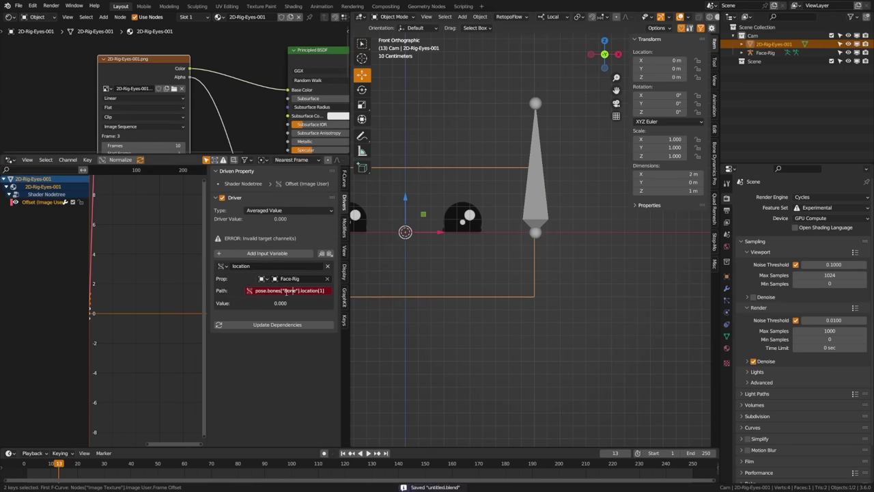
double_click(285, 291)
key(ctrl+v)
click(297, 353)
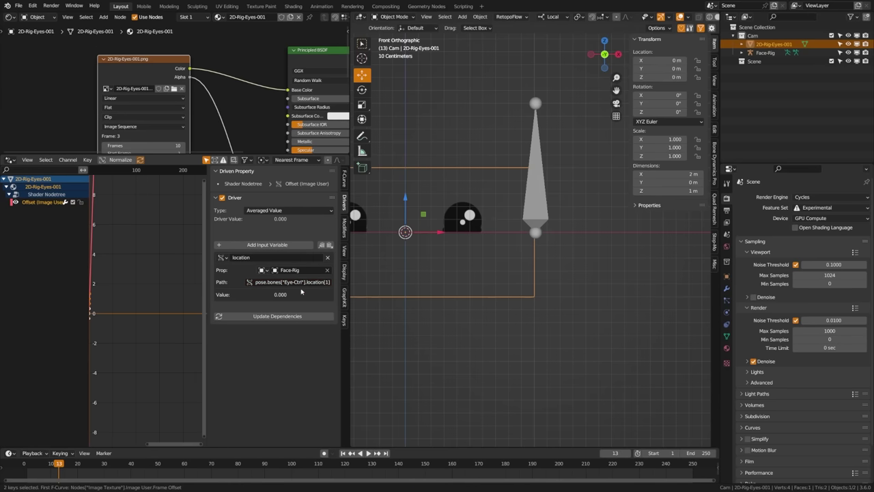
Set the Offset driver's type to Scripted Expression, rename its input variable to eye, and enter eye as the expression
click(278, 212)
click(276, 234)
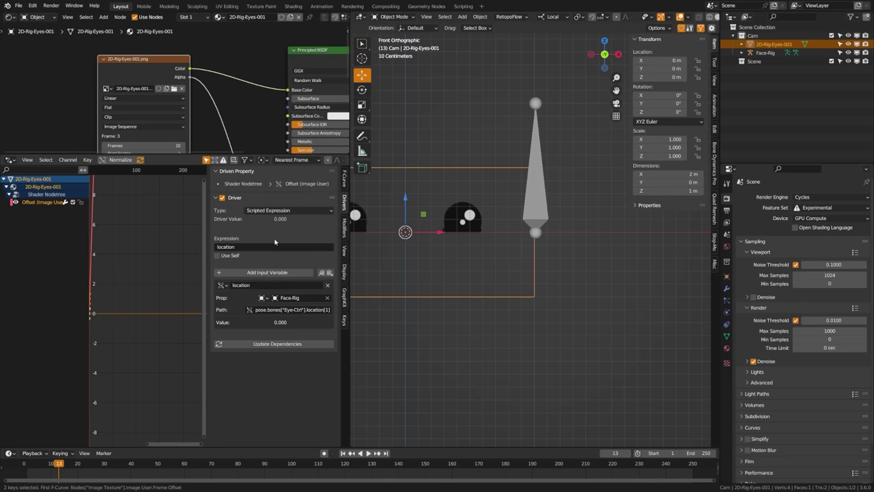
click(265, 285)
text(eye)
key(Return)
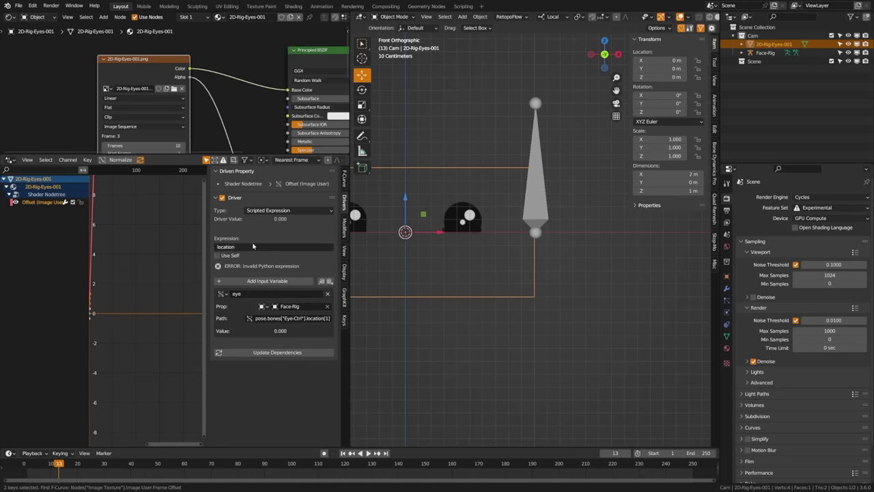
click(251, 247)
text(eye)
key(Return)
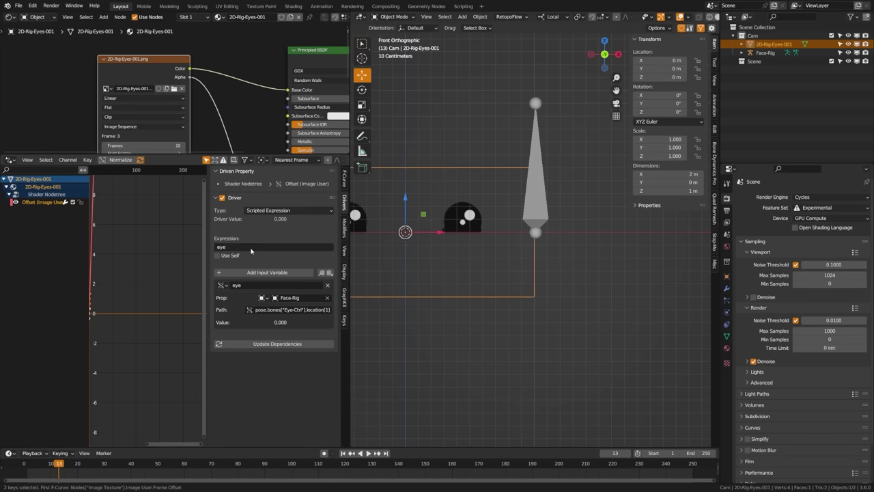
Test the driver by moving the Eye-Ctrl bone down its local Y axis in Pose Mode, and cancel the move
click(545, 197)
key(ctrl+Tab)
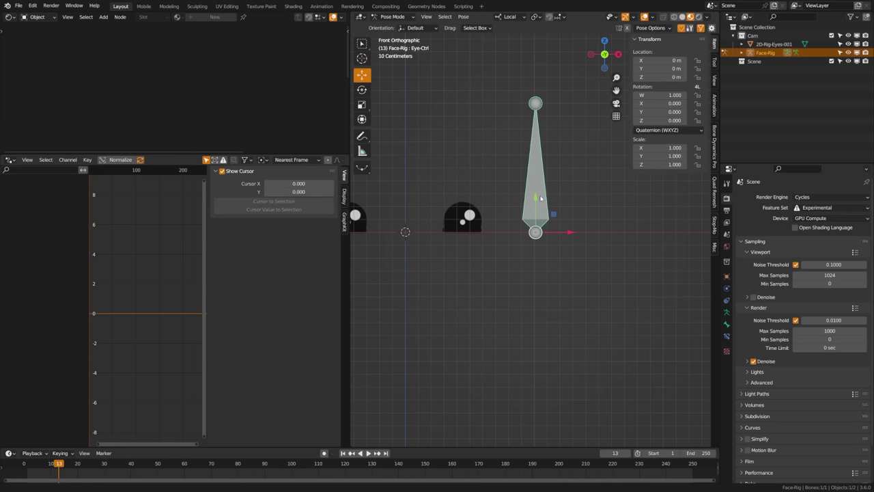
drag(538, 200, 547, 316)
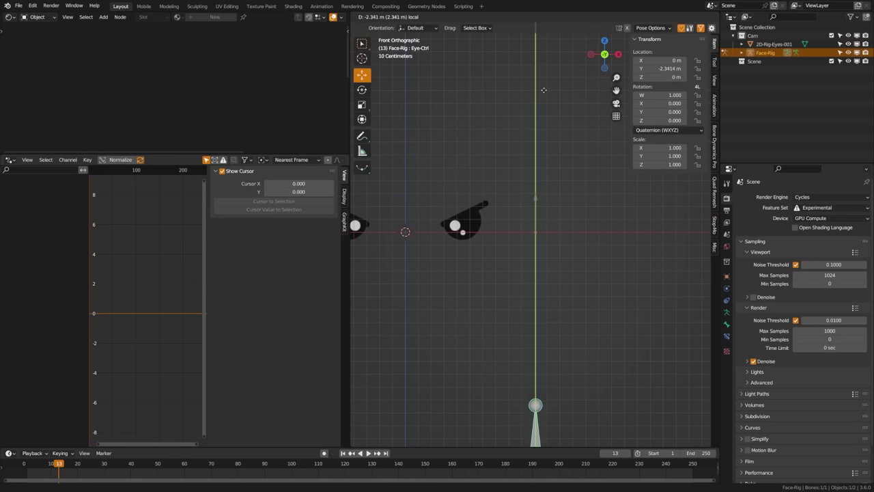
key(Escape)
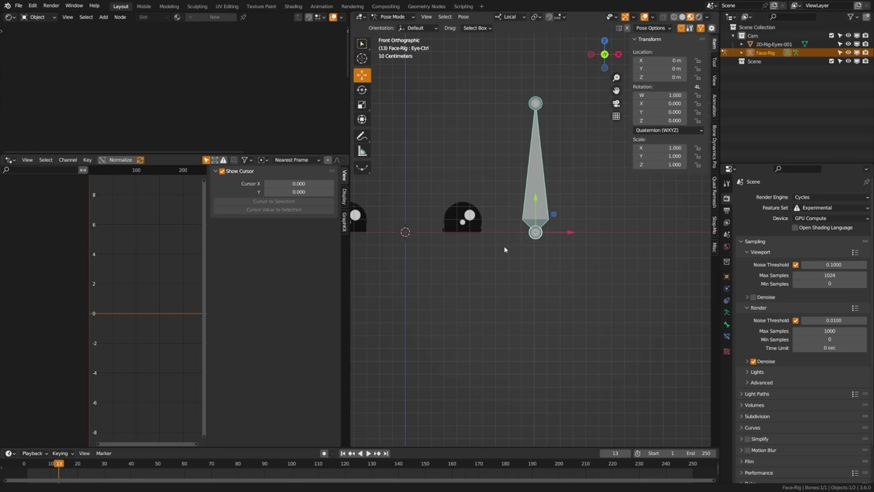
key(ctrl+Tab)
click(456, 233)
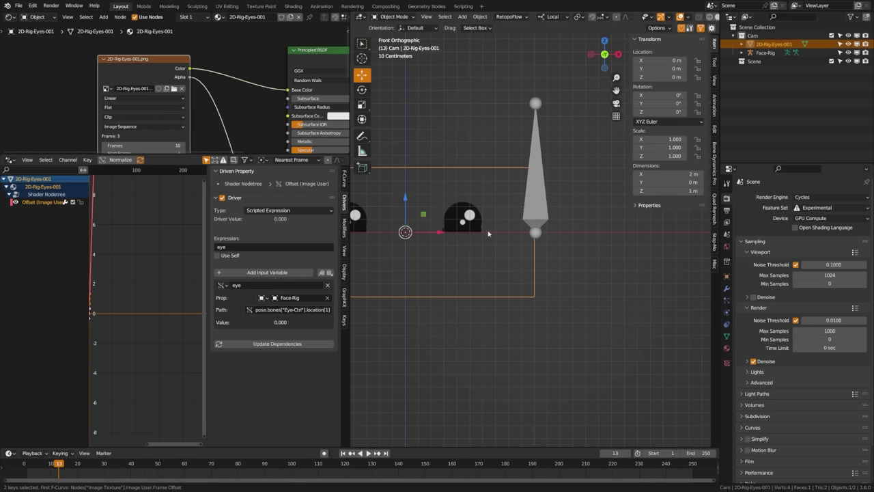
click(259, 247)
Move the Eye-Ctrl bone about 1.09 m down its local Y axis, and reselect the eyes plane to show its driver
scroll(544, 196, down, 5)
click(540, 217)
key(ctrl+Tab)
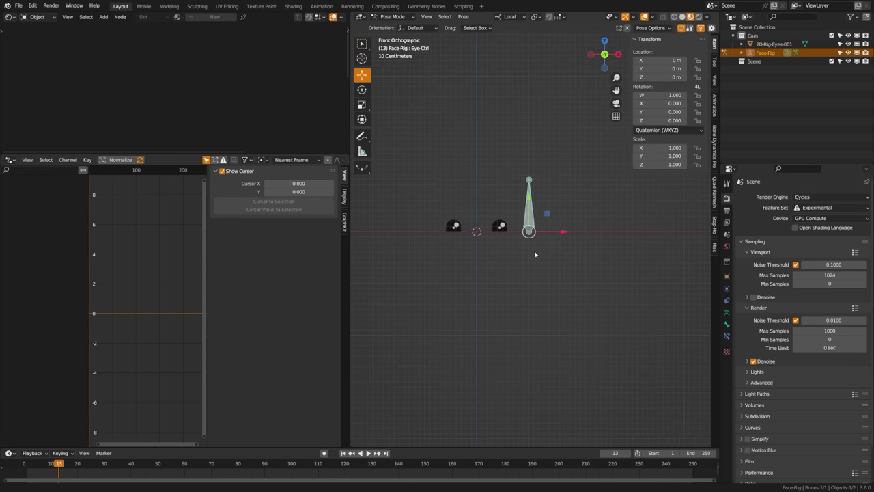
click(530, 205)
drag(526, 200, 529, 258)
key(ctrl+Tab)
click(479, 231)
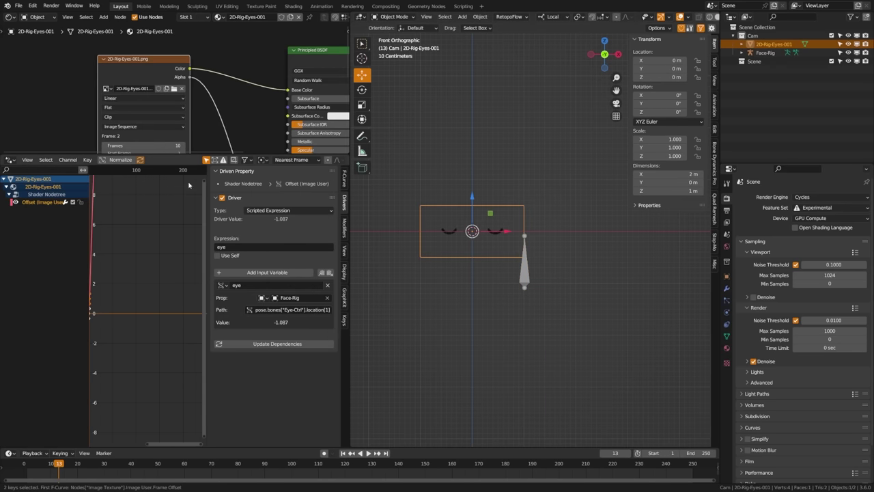
Test the driver by moving the Eye-Ctrl bone up its local Y axis in Pose Mode to a Y location of about -0.27 m
middle_drag(161, 129, 146, 62)
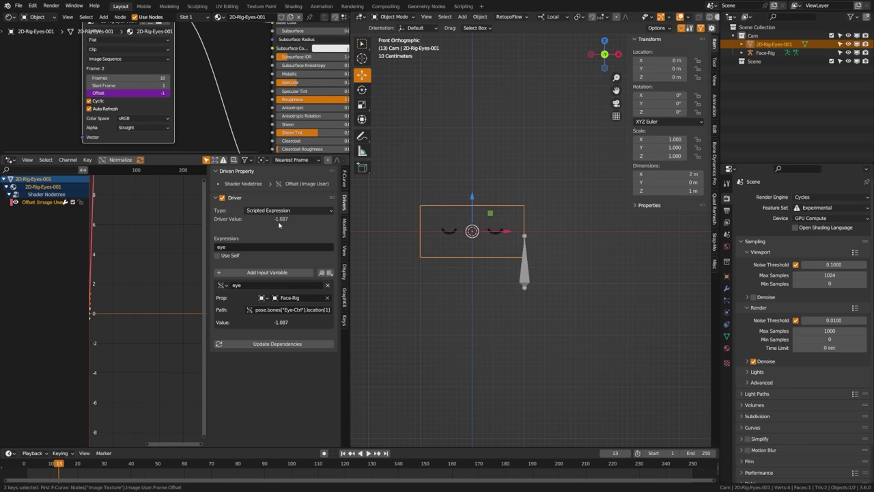
click(528, 256)
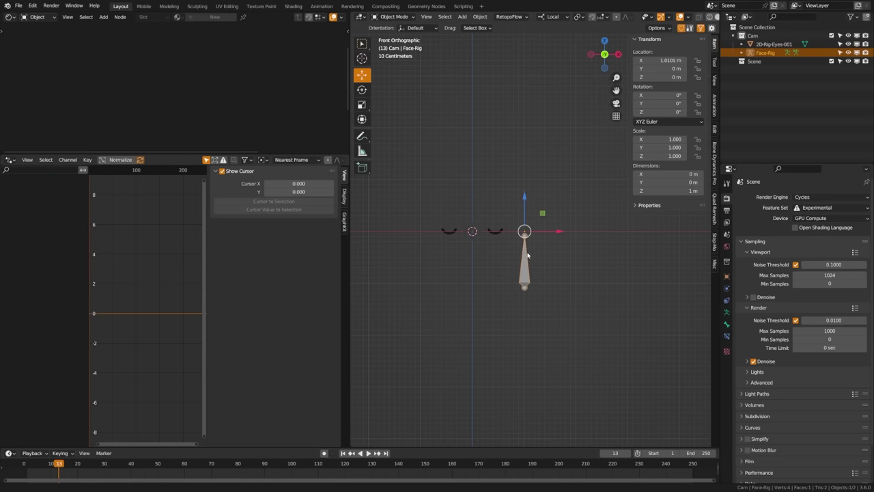
key(ctrl+Tab)
click(535, 266)
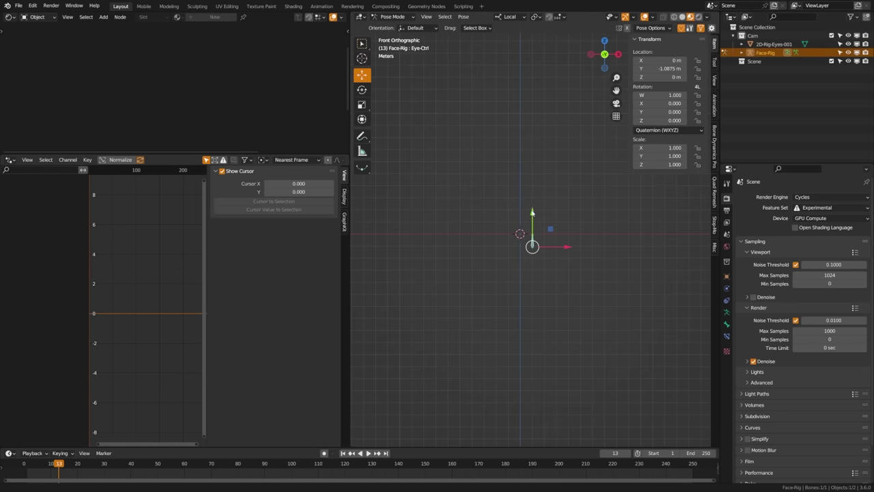
key(g)
key(y)
key(y)
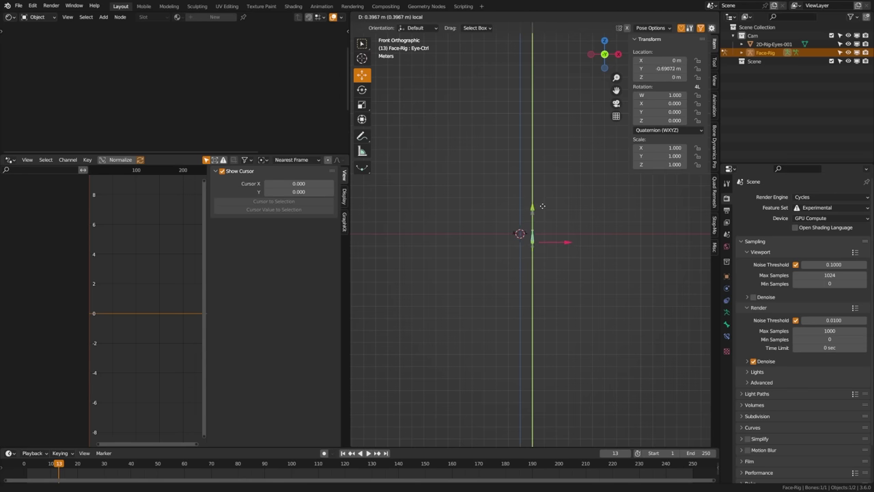
click(558, 267)
scroll(558, 267, up, 5)
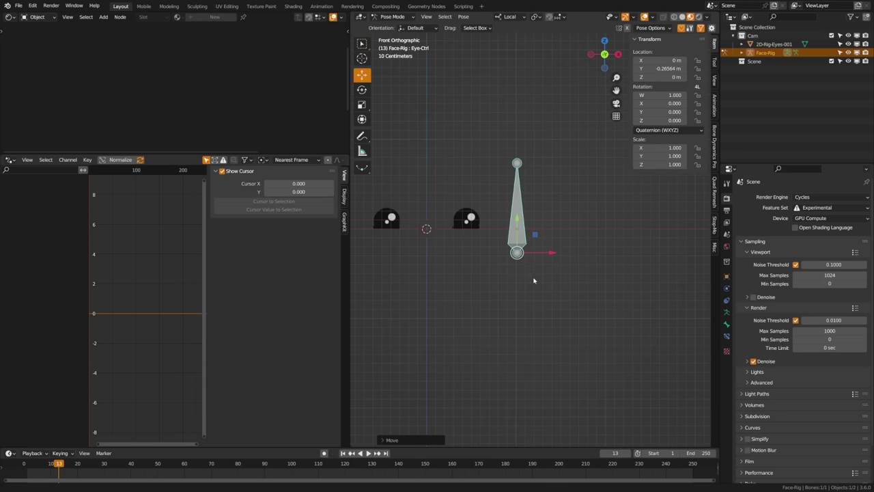
Clear the Eye-Ctrl bone's pose location, return to Object Mode with the eyes plane selected, and save the file
key(alt+g)
key(ctrl+Tab)
click(470, 240)
key(ctrl+s)
click(508, 238)
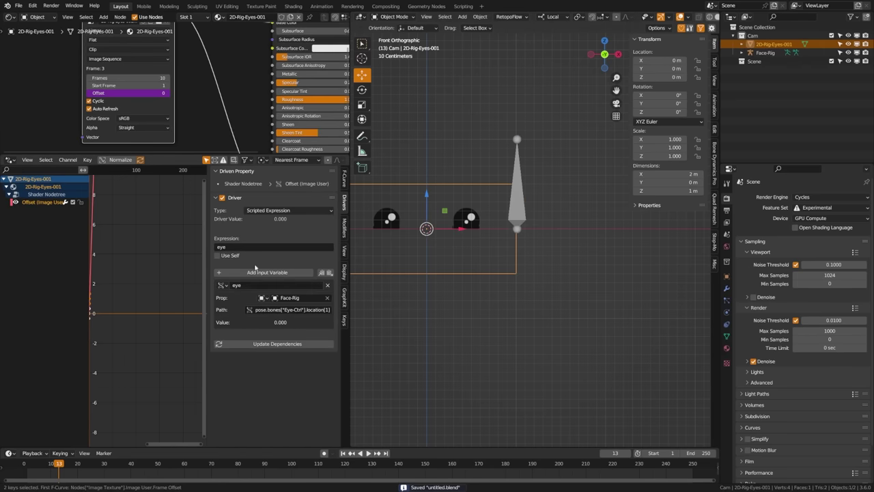
Change the Offset driver's expression to (eye*10)
click(233, 248)
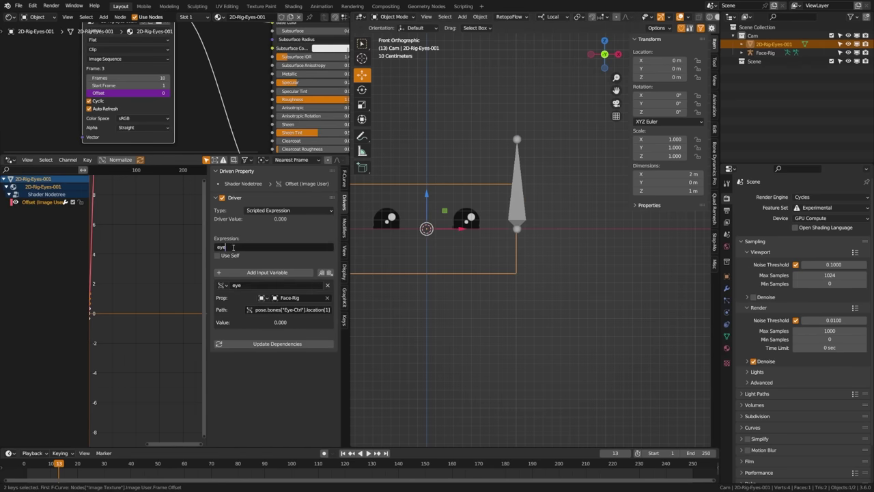
key(Home)
text(()
key(Return)
Test the scaled driver by moving the Eye-Ctrl bone along its local Y axis in Pose Mode, and clear its location
click(522, 204)
key(ctrl+Tab)
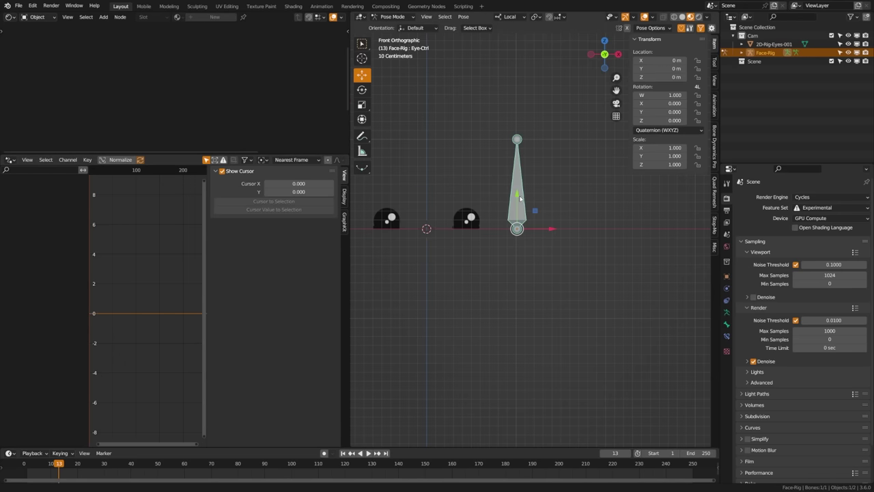
key(g)
key(y)
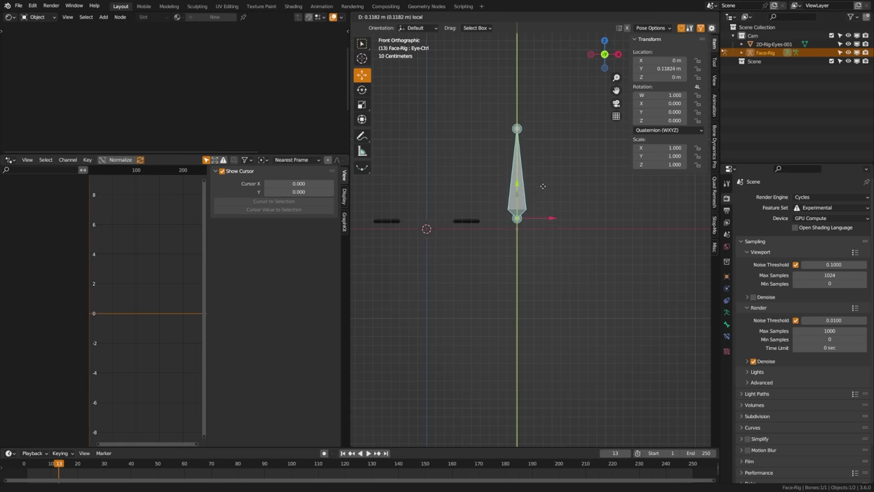
click(544, 203)
key(alt+g)
key(ctrl+Tab)
click(487, 231)
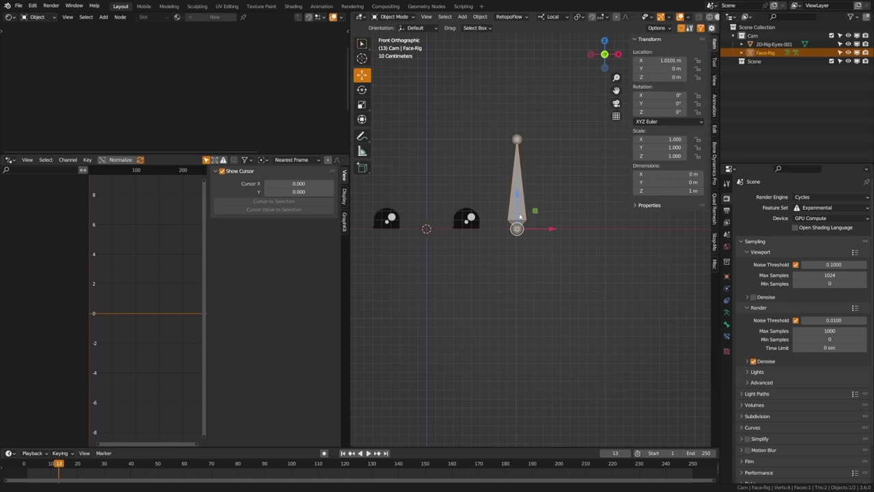
Shorten the Eye-Ctrl bone to about 0.21 m by lowering its tail along local Z in Edit Mode, and save the file
key(ctrl+s)
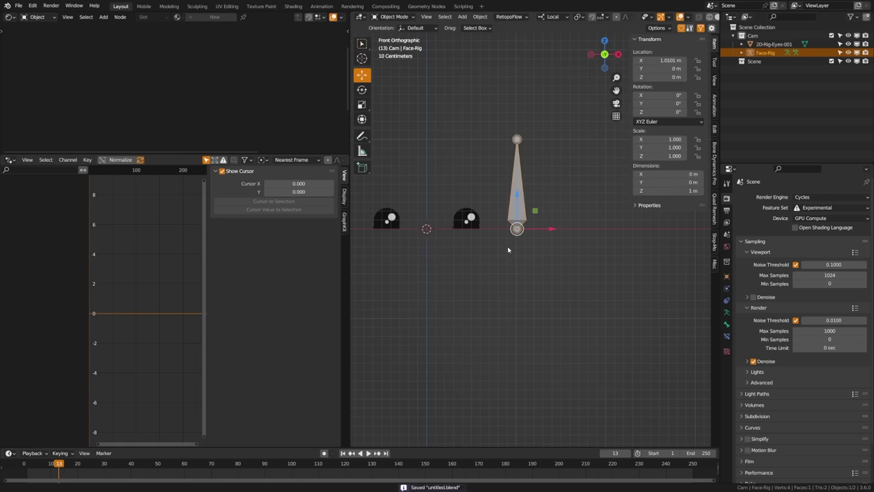
key(Tab)
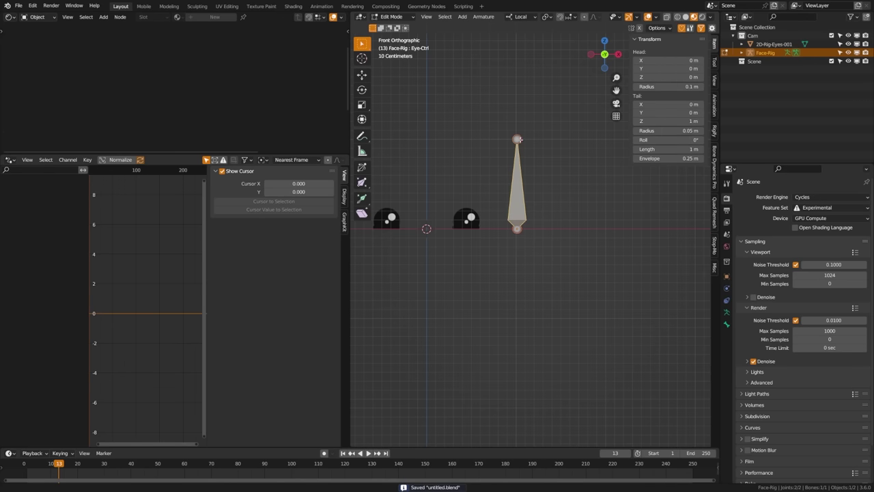
key(g)
key(z)
key(z)
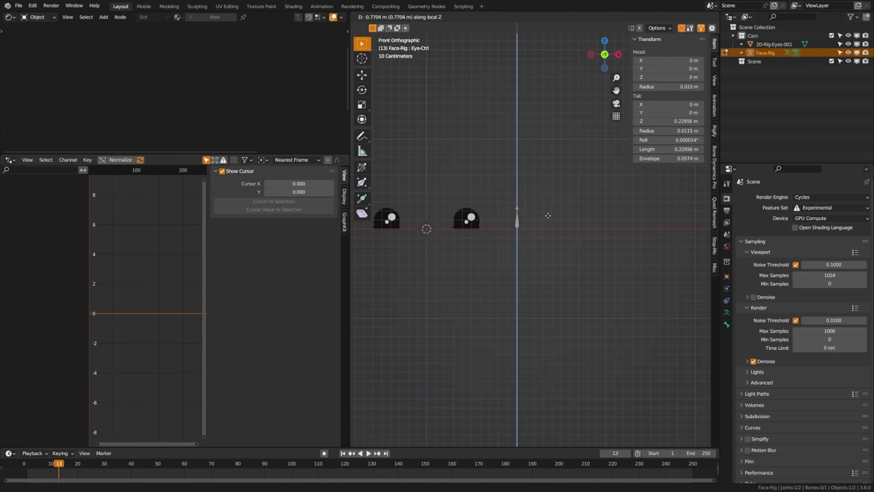
click(535, 223)
shift+middle_drag(448, 238, 466, 235)
click(558, 235)
key(ctrl+s)
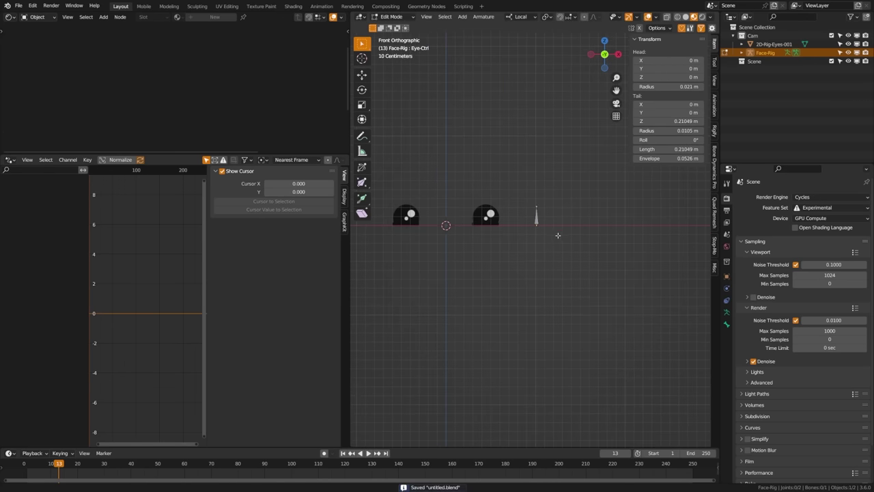
key(Tab)
Reselect the eyes plane and change the Offset driver's expression to int(eye*10)
scroll(558, 235, up, 3)
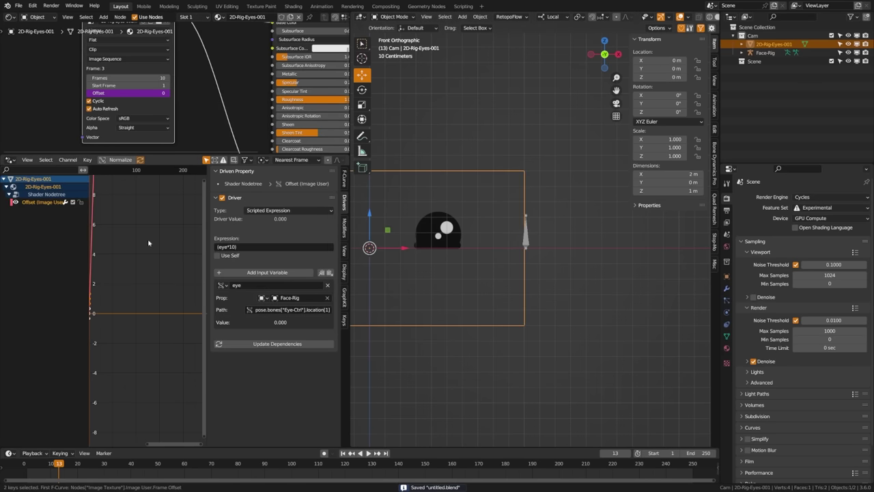
click(250, 248)
key(Left)
text(int)
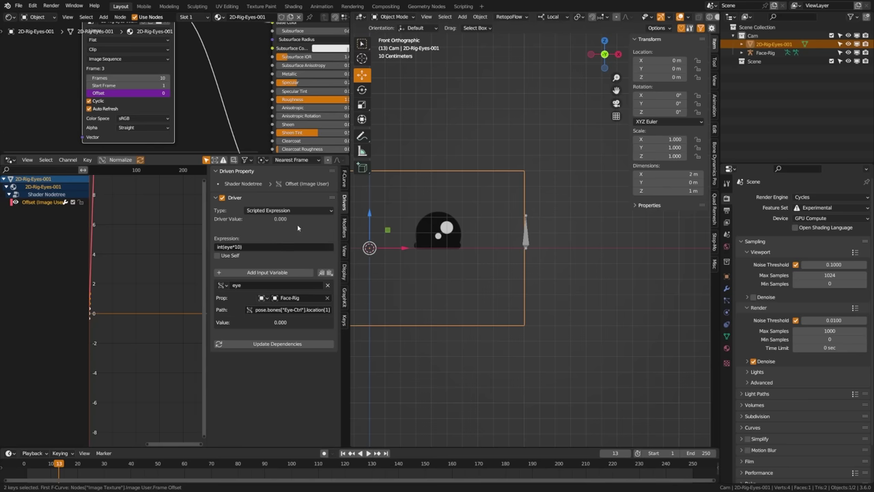
Test the integer expression by moving the Eye-Ctrl bone up its local Y axis in Pose Mode, and undo the move
click(526, 239)
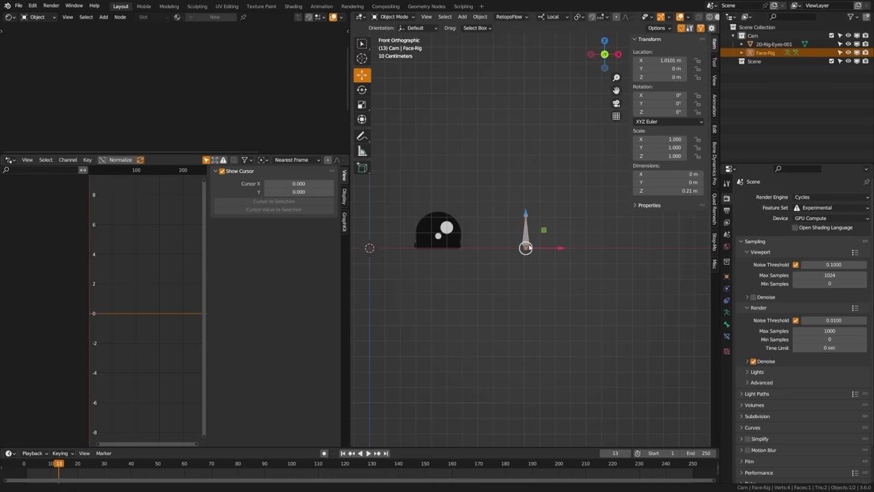
key(ctrl+Tab)
click(532, 231)
drag(527, 215, 552, 130)
key(ctrl+z)
key(ctrl+Tab)
Change the eyes plane's Offset driver expression to abs(int(eye*10)), and save the file
key(ctrl+s)
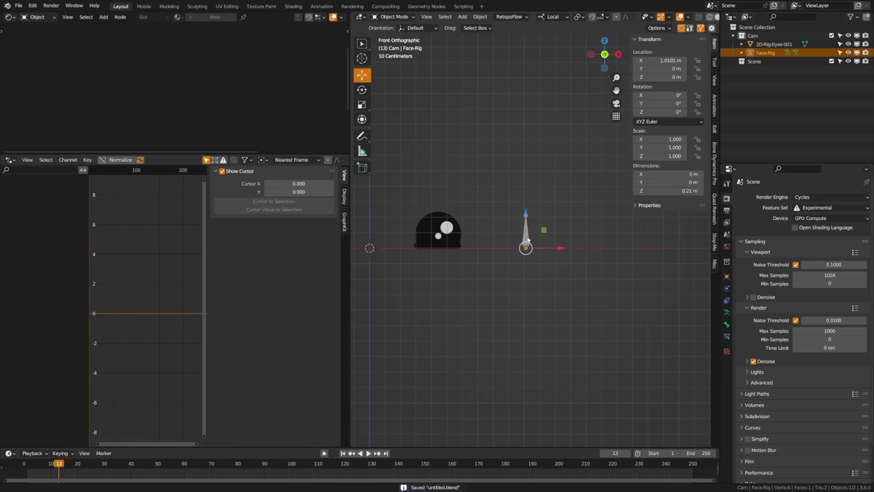
click(366, 233)
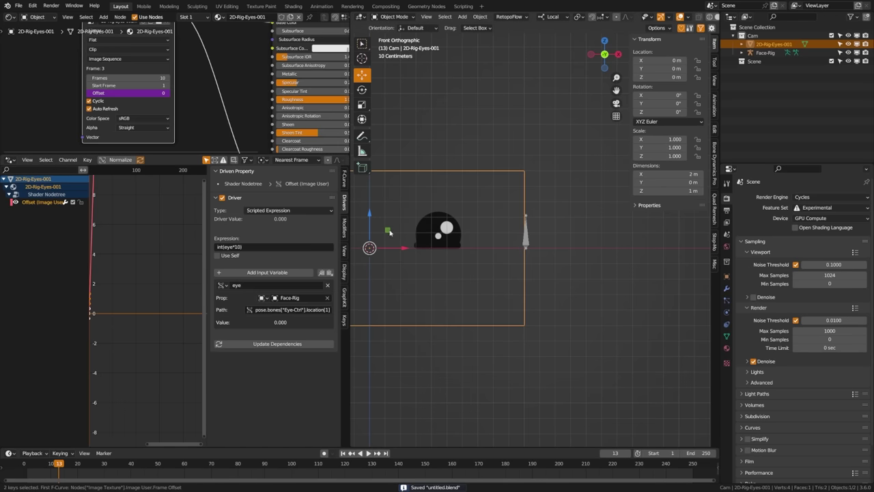
click(217, 247)
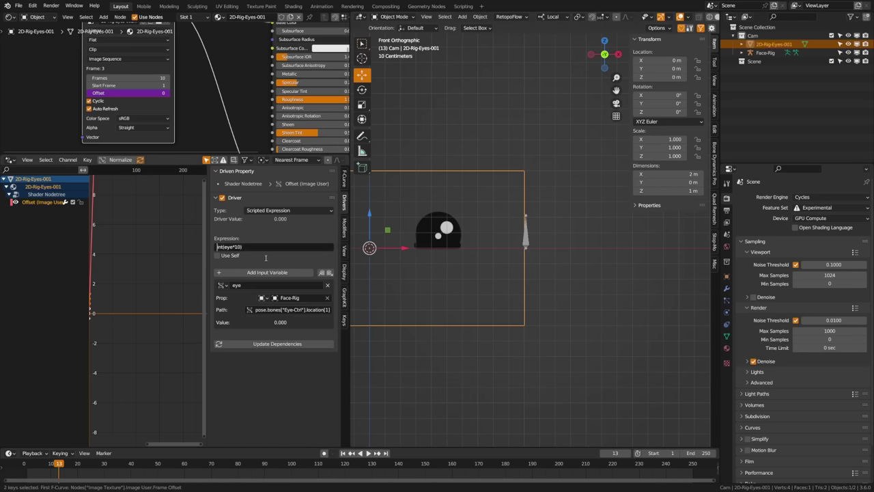
text(abs)
text(()
key(End)
key(ctrl+s)
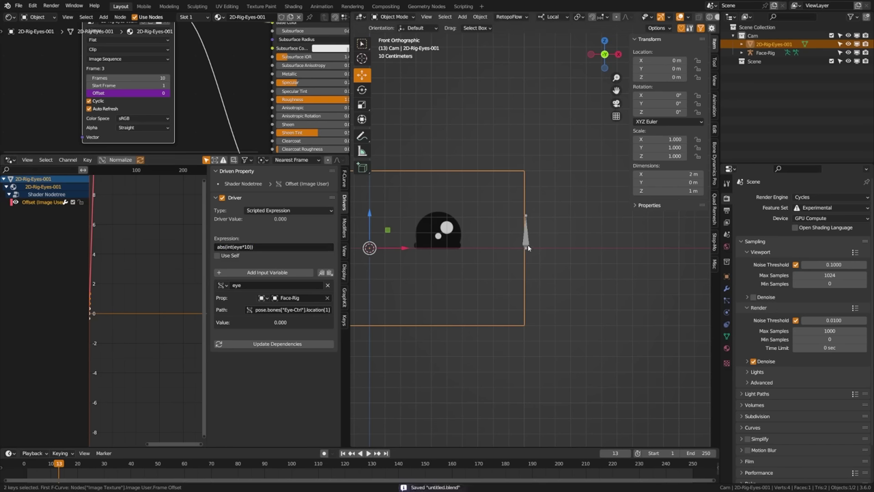
Move the Eye-Ctrl bone about 0.26 m down its local Y axis in Pose Mode, and reselect the eyes plane to check its driver
click(527, 246)
key(ctrl+Tab)
click(536, 274)
key(ctrl+Tab)
click(492, 236)
click(526, 231)
drag(527, 210, 528, 252)
key(ctrl+Tab)
click(420, 256)
click(427, 239)
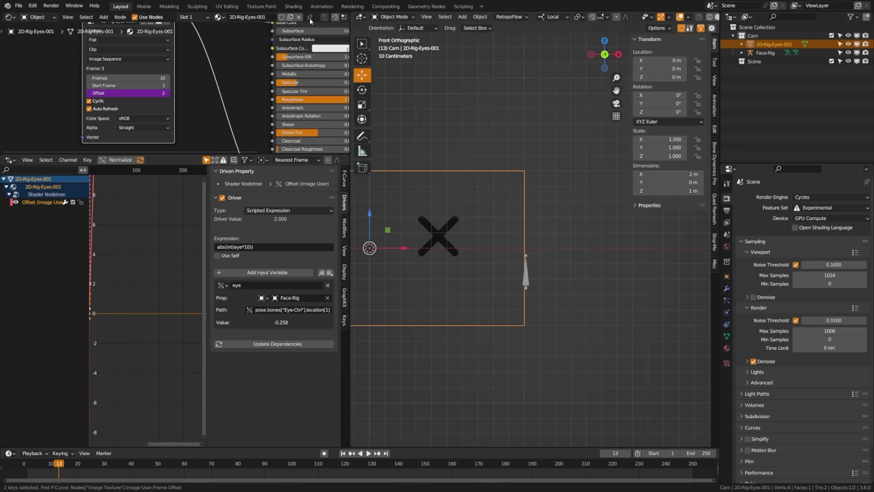
Pin the eyes' shader node tree and move the Eye-Ctrl bone down its local Y axis to about -0.76 m to watch the offset
click(527, 280)
key(ctrl+Tab)
drag(526, 251, 533, 332)
key(ctrl+Tab)
click(546, 352)
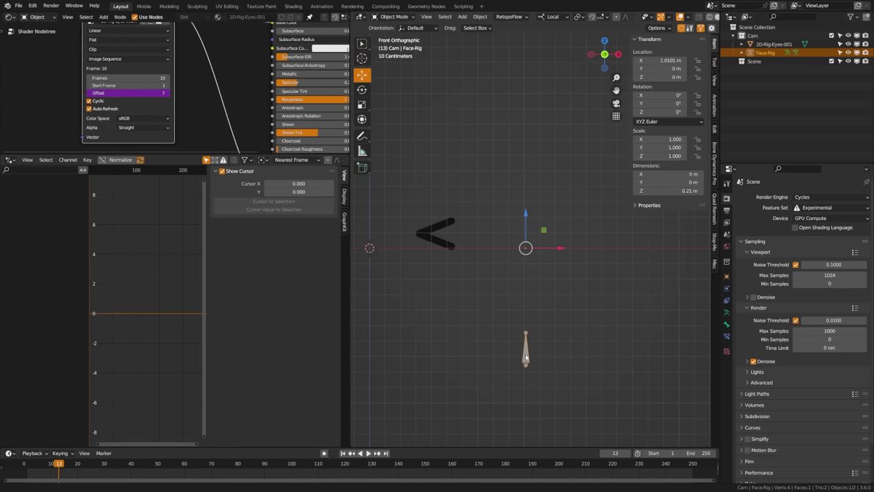
Try moving the whole armature in Object Mode, cancel that move, and clear the Eye-Ctrl bone's location in Pose Mode
key(g)
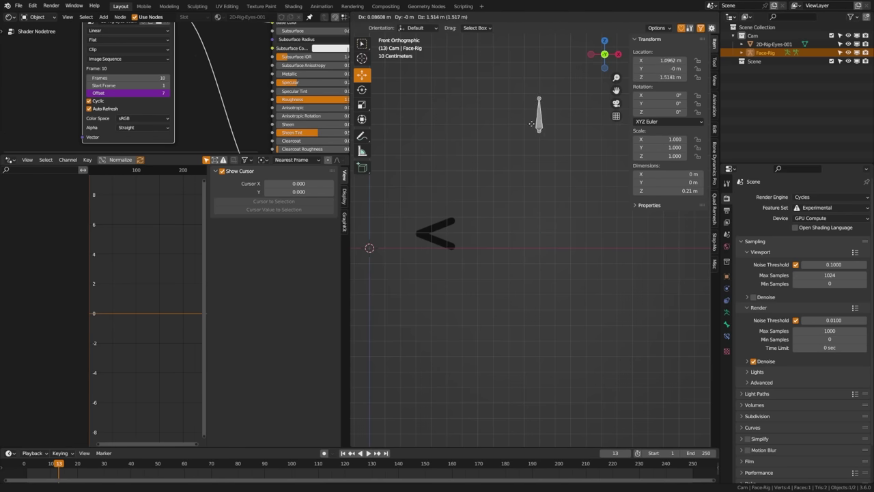
right_click(476, 250)
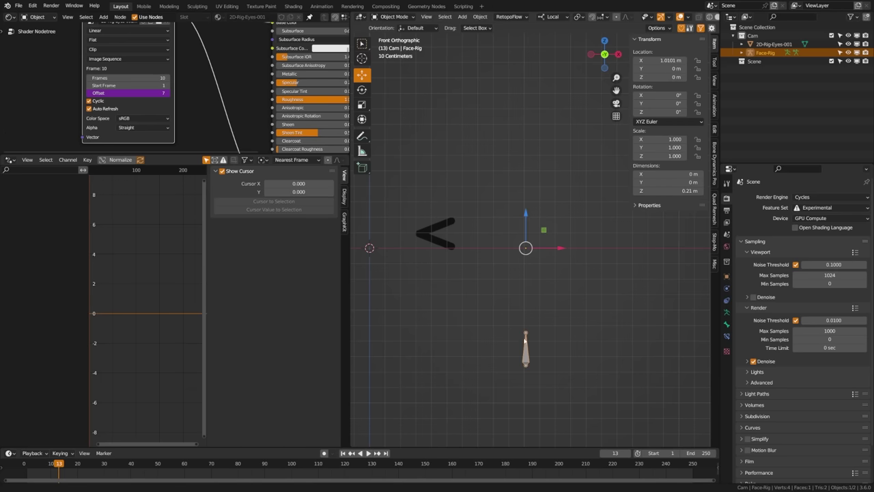
key(ctrl+Tab)
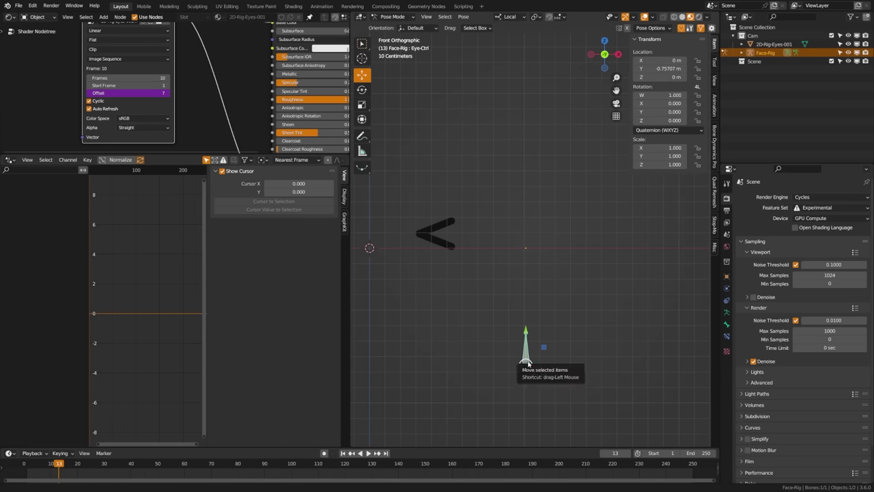
key(alt+g)
key(ctrl+Tab)
click(510, 271)
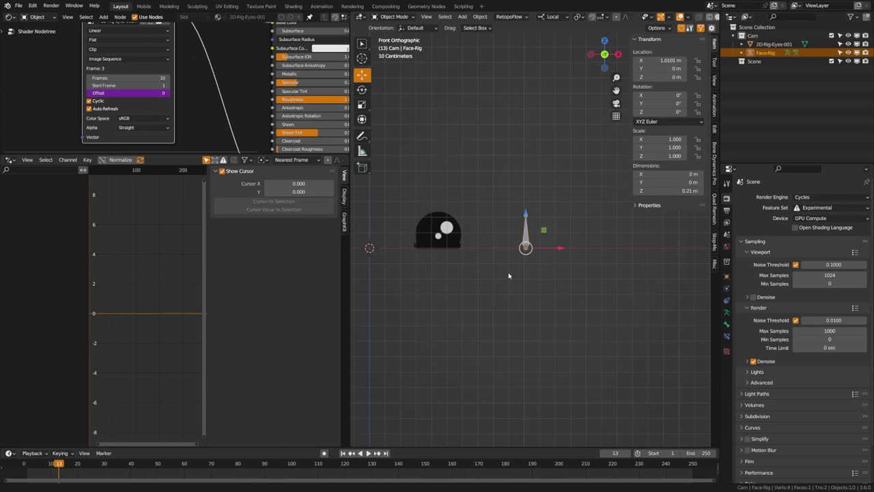
Move the Face-Rig armature object up about 0.3 m along Z in Object Mode, and save the file
drag(527, 220, 539, 260)
key(ctrl+Tab)
right_click(539, 260)
key(ctrl+Tab)
click(506, 233)
drag(526, 181, 527, 197)
key(ctrl+s)
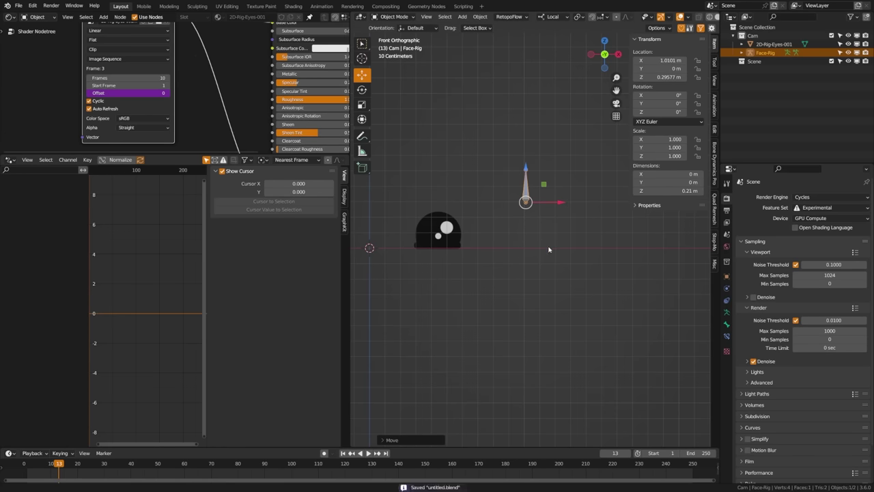
Lock the Eye-Ctrl bone's X and Z location and all its rotation and scale channels, leaving only Y location free
click(727, 325)
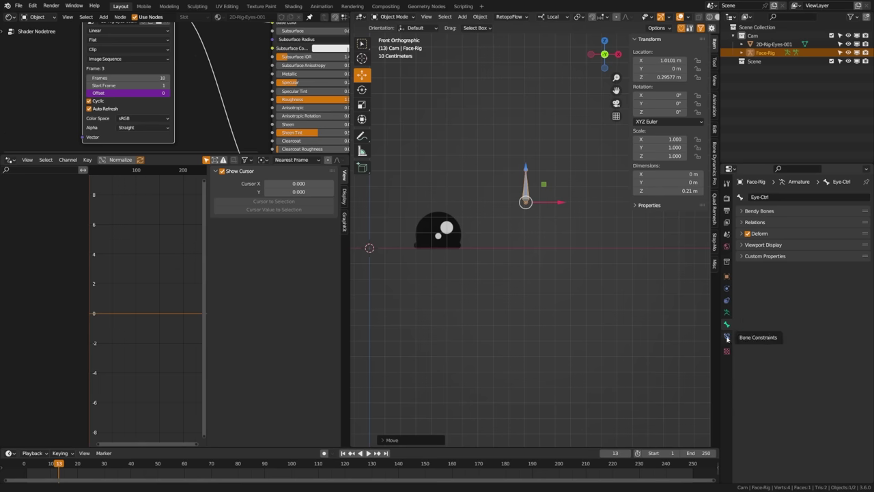
click(727, 337)
key(ctrl+Tab)
click(553, 259)
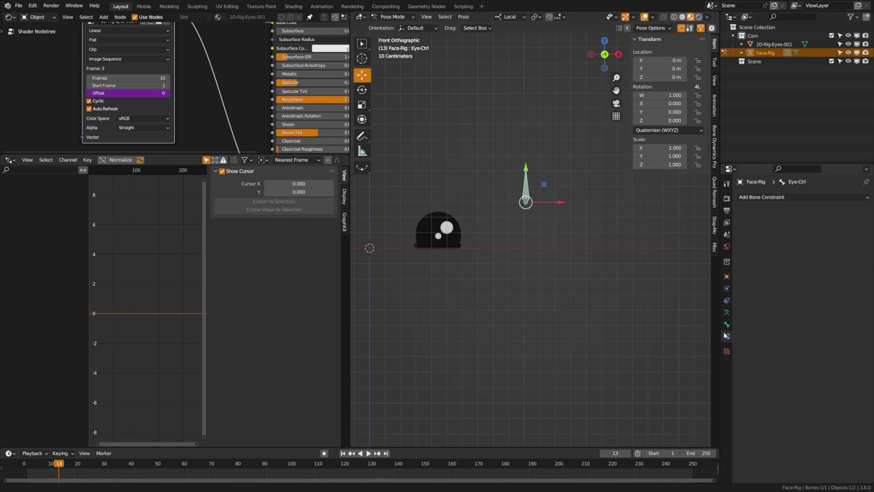
click(726, 326)
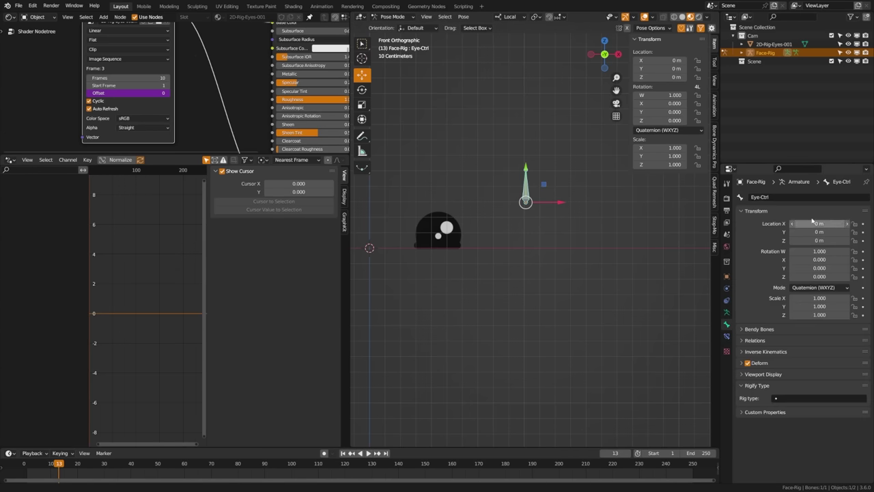
drag(855, 226, 856, 316)
Test the locked Eye-Ctrl bone with free moves down and up, cancel them, return to Object Mode, and save the file
key(g)
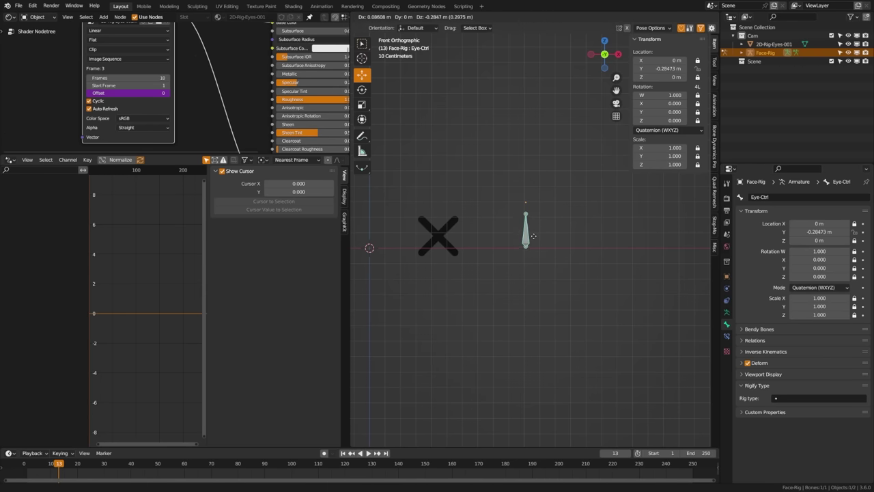
right_click(556, 242)
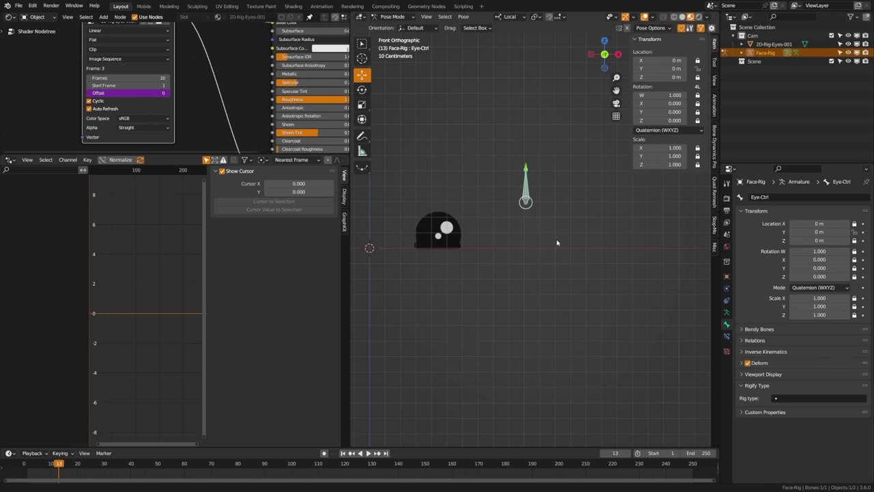
key(ctrl+s)
drag(523, 196, 539, 392)
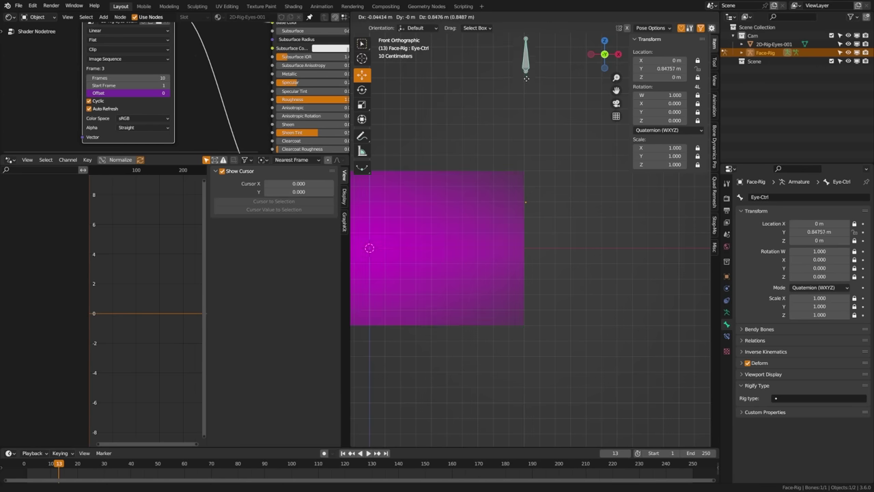
right_click(536, 149)
key(ctrl+Tab)
key(ctrl+s)
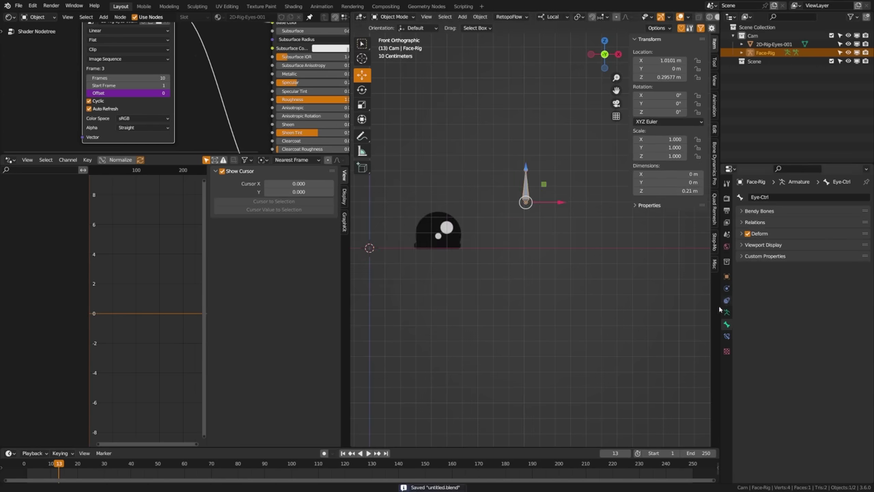
Add a Limit Location constraint to the Eye-Ctrl bone with Minimum Y and Maximum Y enabled, and test a downward move without keeping it
key(ctrl+Tab)
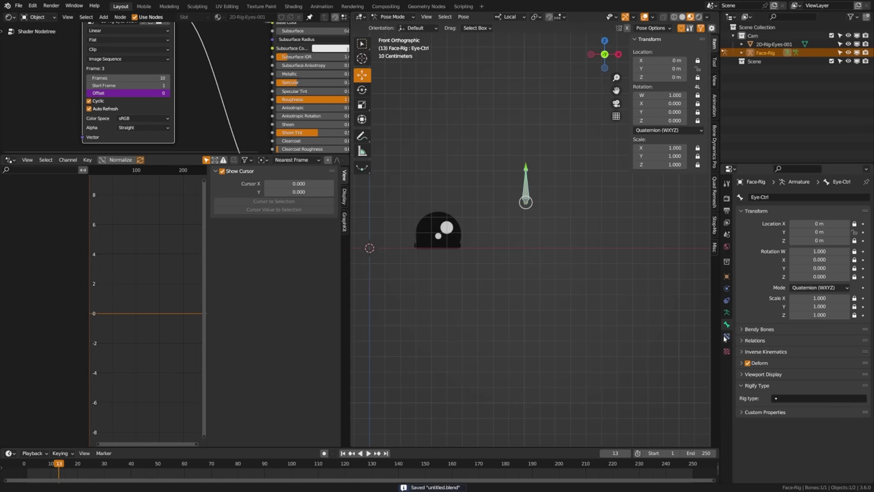
click(726, 336)
click(761, 196)
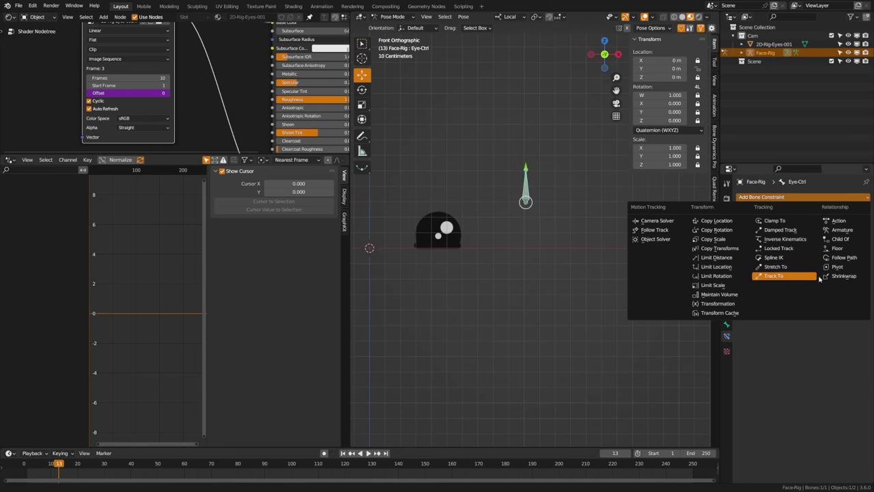
click(728, 266)
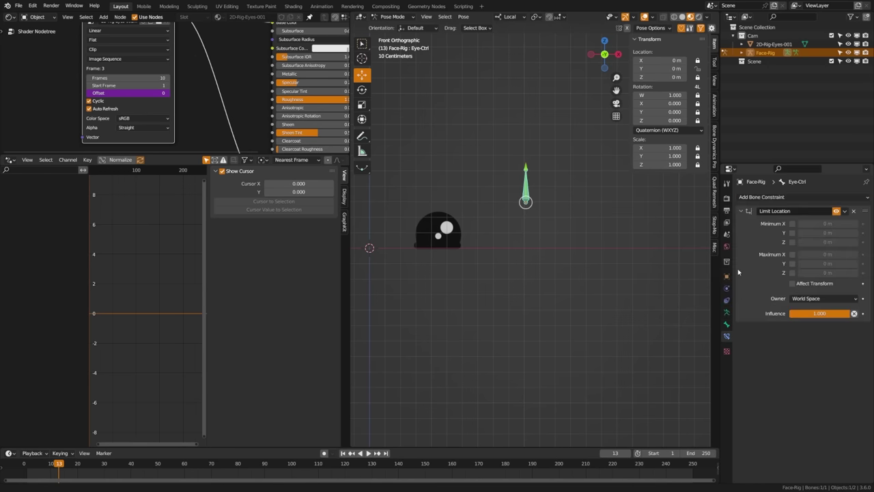
click(792, 234)
click(792, 264)
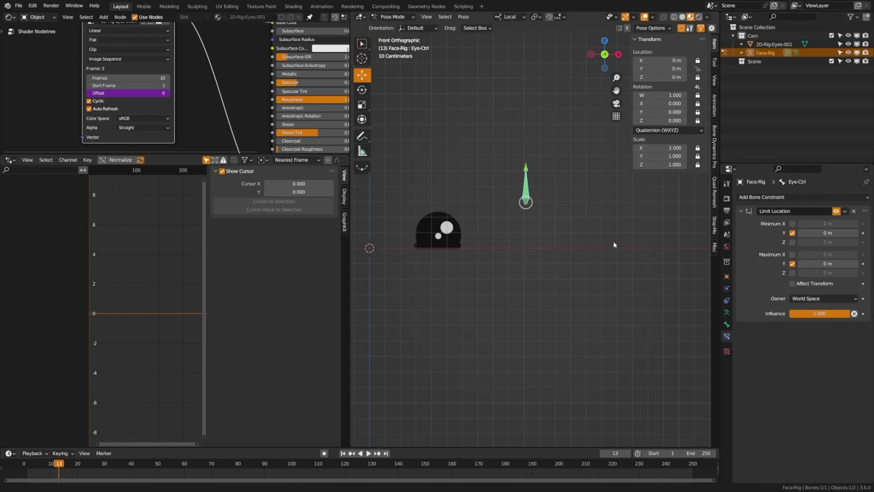
key(g)
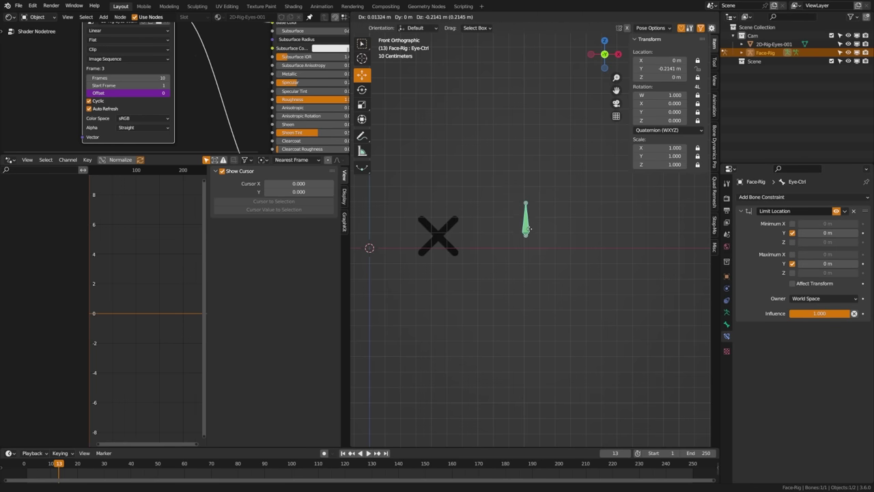
right_click(546, 318)
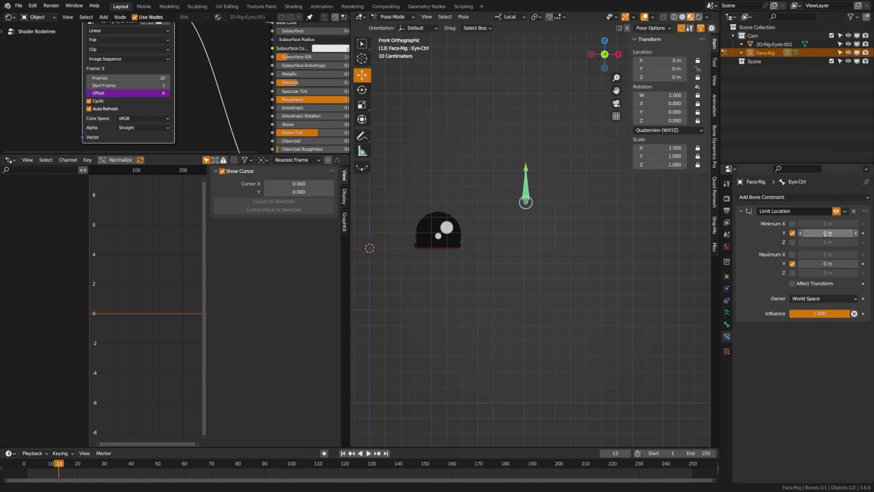
Move the Eye-Ctrl bone down to about -0.75 m in Y and copy that location into the constraint's Minimum Y
drag(530, 193, 536, 305)
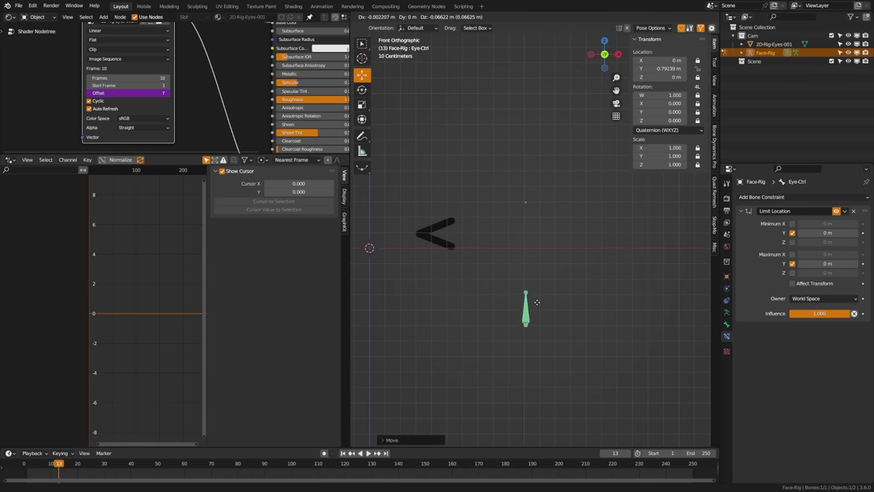
click(659, 68)
key(ctrl+c)
key(Return)
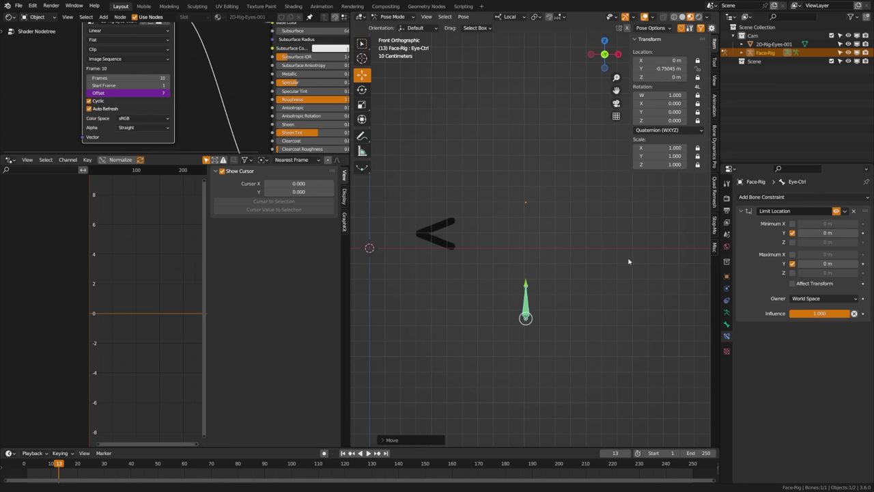
click(828, 232)
key(ctrl+v)
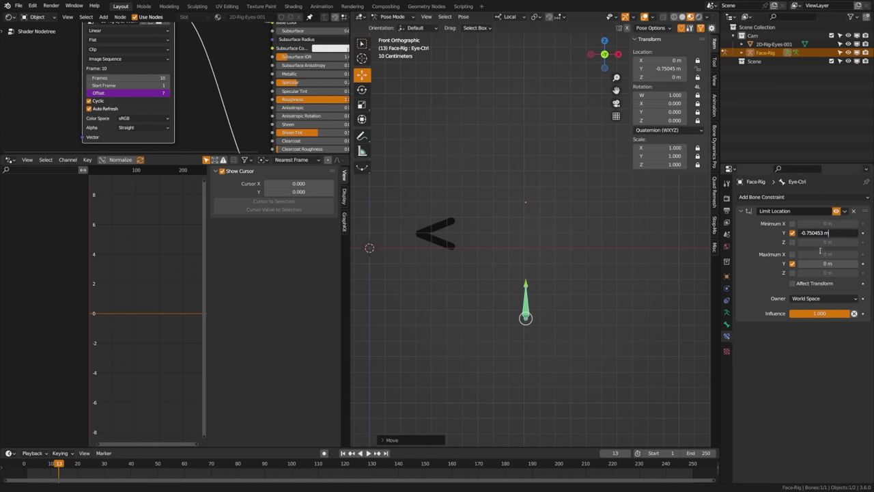
key(Return)
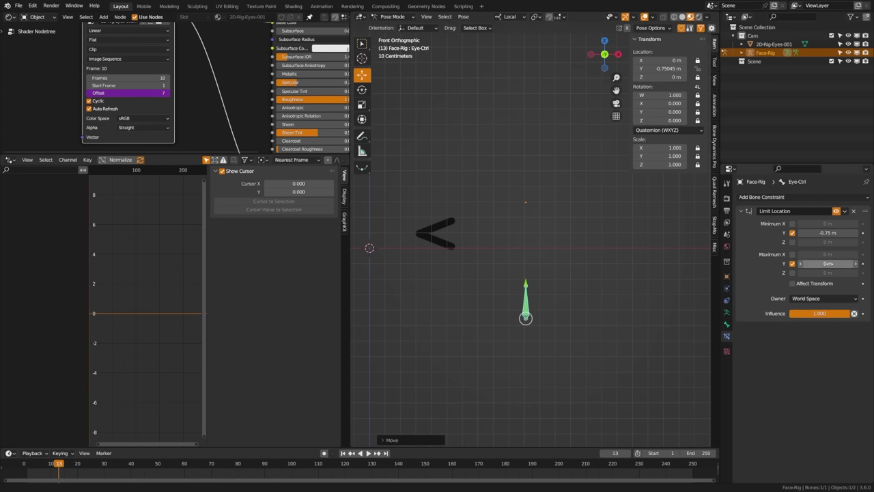
Enable Affect Transform on the Limit Location constraint, set its owner to Local Space, and test the limit by moving the bone
key(g)
right_click(565, 296)
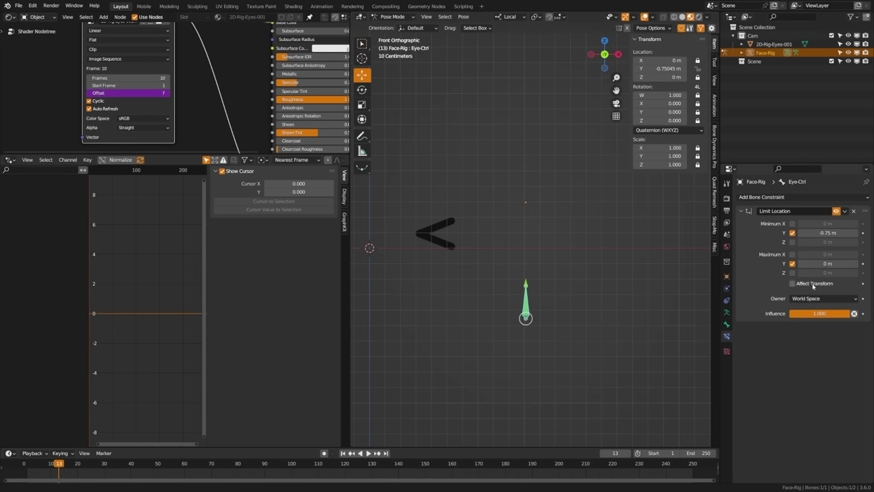
click(823, 299)
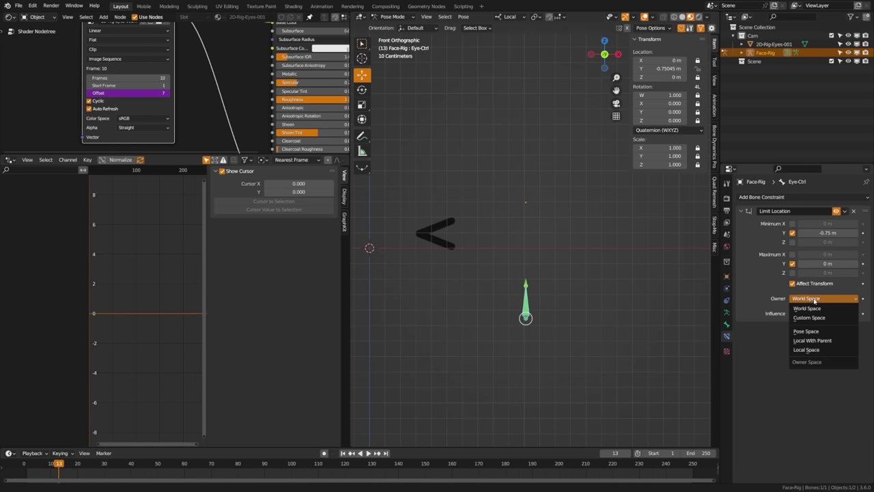
click(819, 350)
key(g)
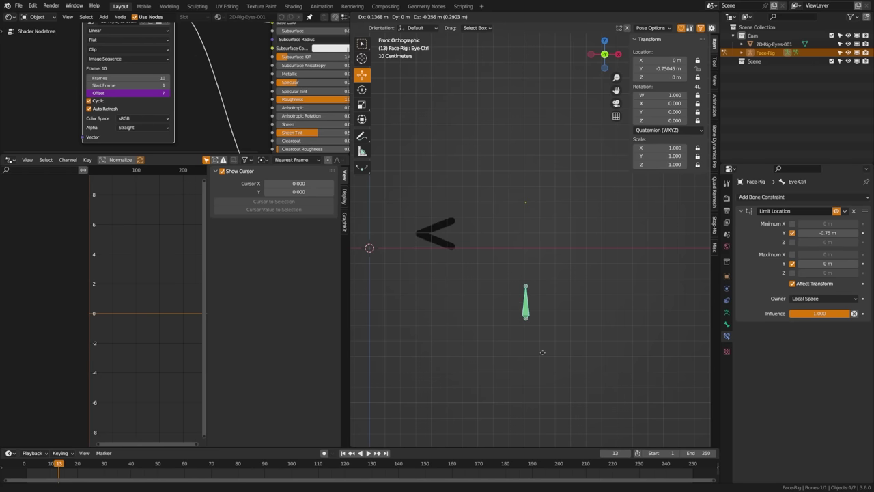
click(547, 341)
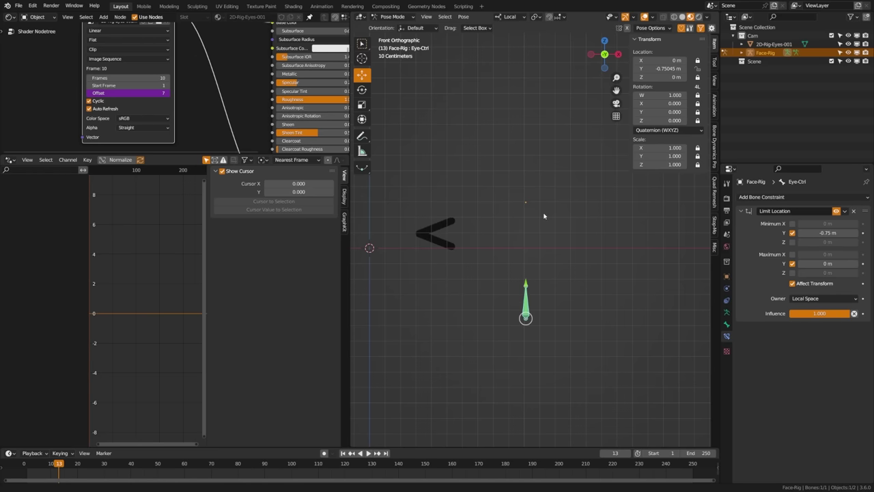
Move the Eye-Ctrl bone back up to its upper limit, return to Object Mode, and save the file
shift+middle_drag(502, 247, 533, 230)
key(g)
click(608, 193)
key(Tab)
click(554, 242)
key(ctrl+s)
shift+middle_drag(596, 207, 553, 239)
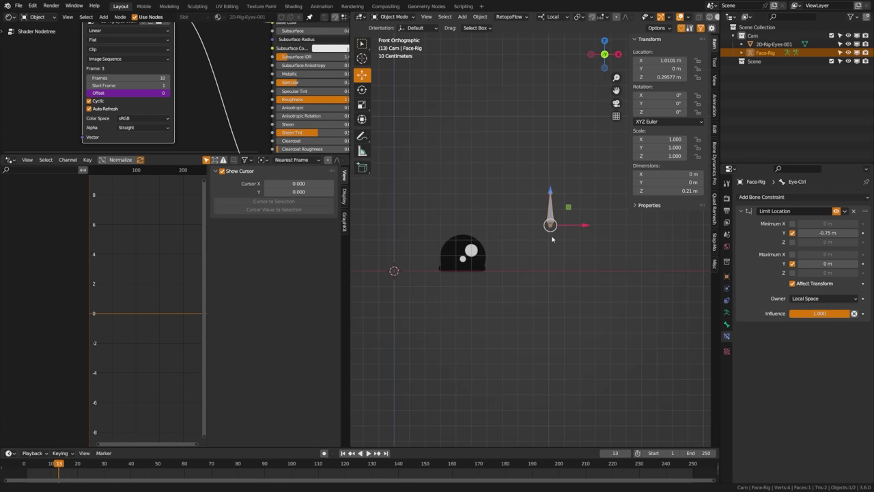
shift+middle_drag(589, 251, 577, 251)
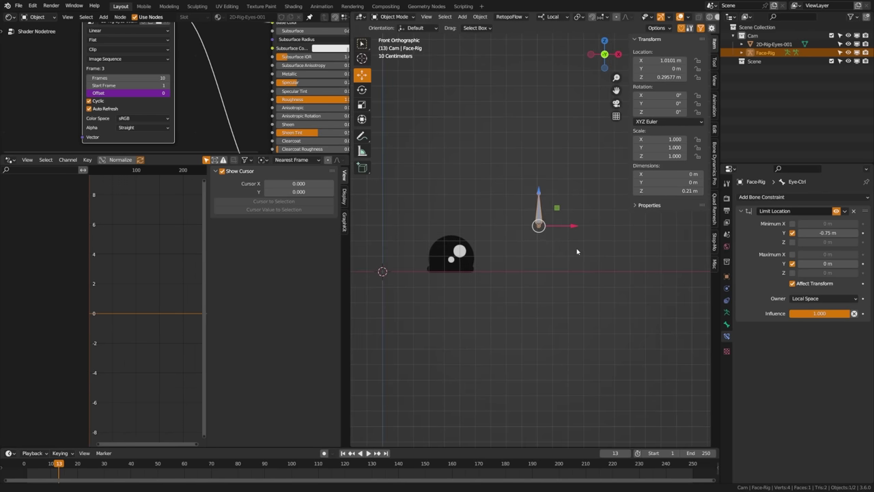
key(ctrl+s)
shift+middle_drag(492, 265, 547, 257)
Add a mesh plane at the world origin and isolate it in top view
key(shift+a)
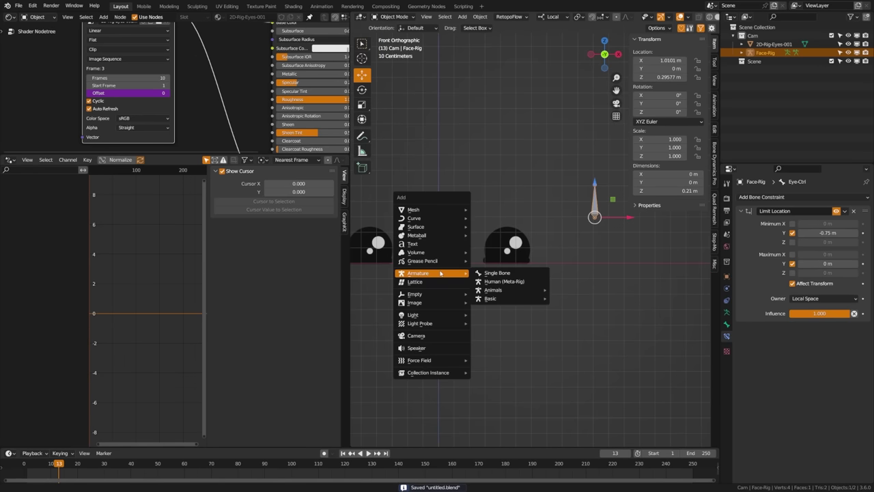
mouse_move(441, 210)
click(491, 211)
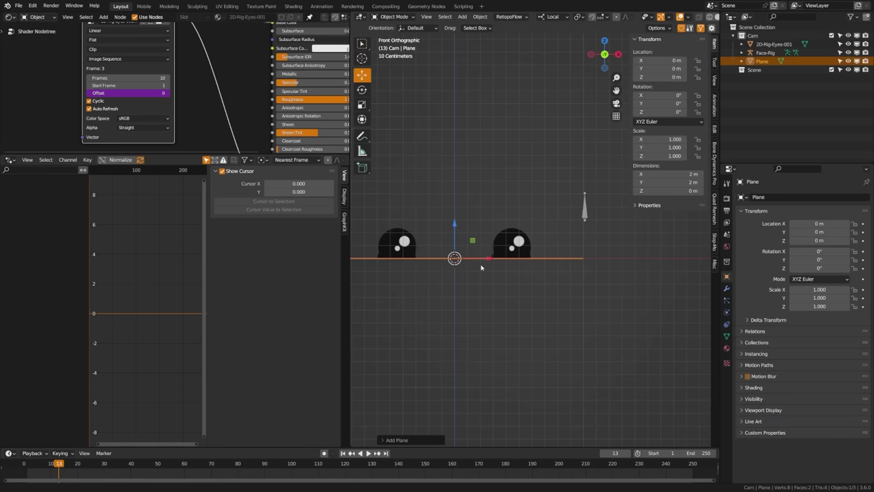
key(KP_7)
key(KP_Divide)
Merge the plane's two upper vertices at their centre to form an upward-pointing triangle, and return to Object Mode
key(Tab)
key(2)
drag(431, 187, 622, 218)
key(F3)
text(merge)
key(Down)
key(Down)
key(Up)
key(Return)
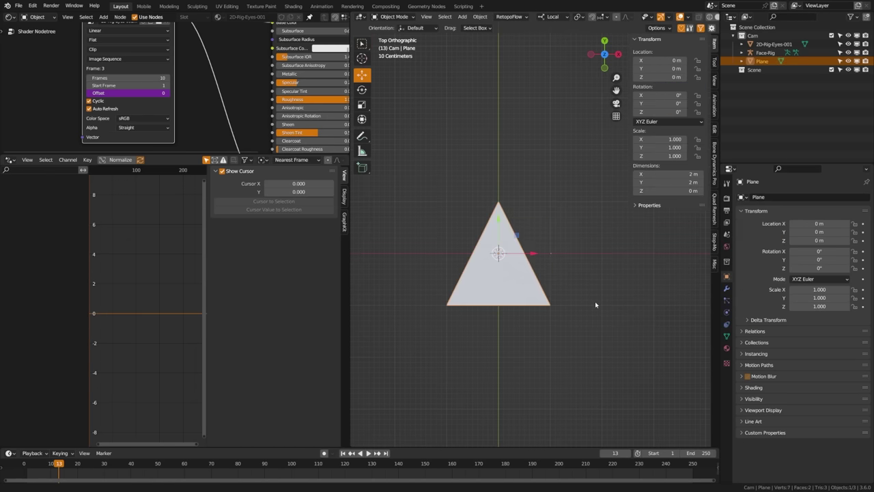
Scale the triangle down to about 0.136 and apply its scale
key(s)
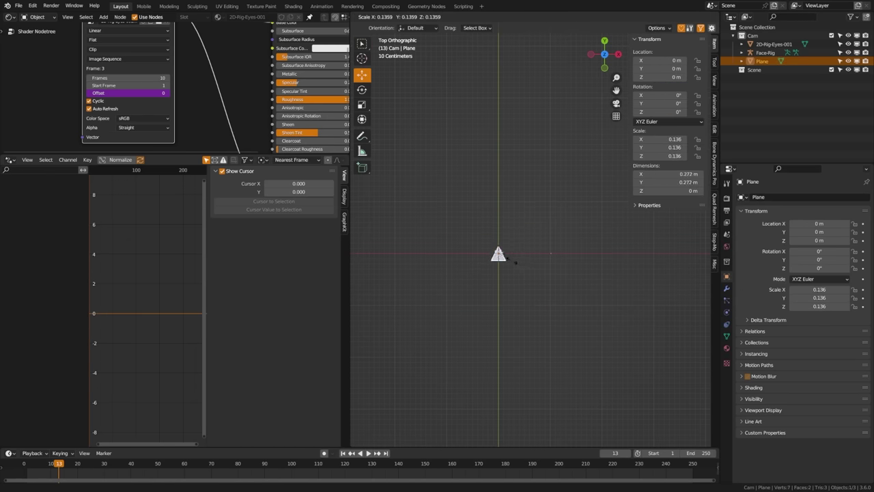
click(512, 261)
key(ctrl+a)
click(512, 262)
Delete only the triangle's face, keeping its edges, return to Object Mode, and save the file
scroll(515, 267, up, 6)
shift+middle_drag(433, 316, 507, 269)
key(Tab)
scroll(475, 287, up, 4)
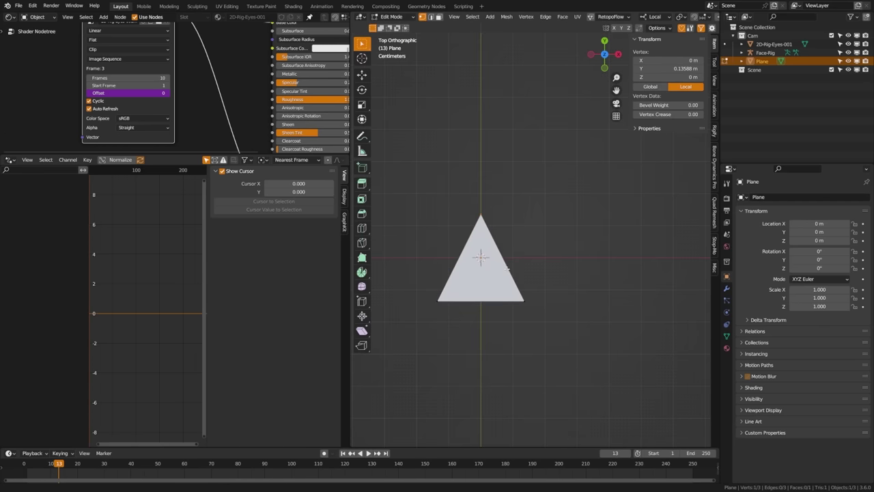
key(3)
click(507, 276)
key(x)
click(475, 328)
key(ctrl+Tab)
click(472, 295)
middle_drag(527, 321, 484, 267)
key(ctrl+s)
scroll(513, 294, down, 3)
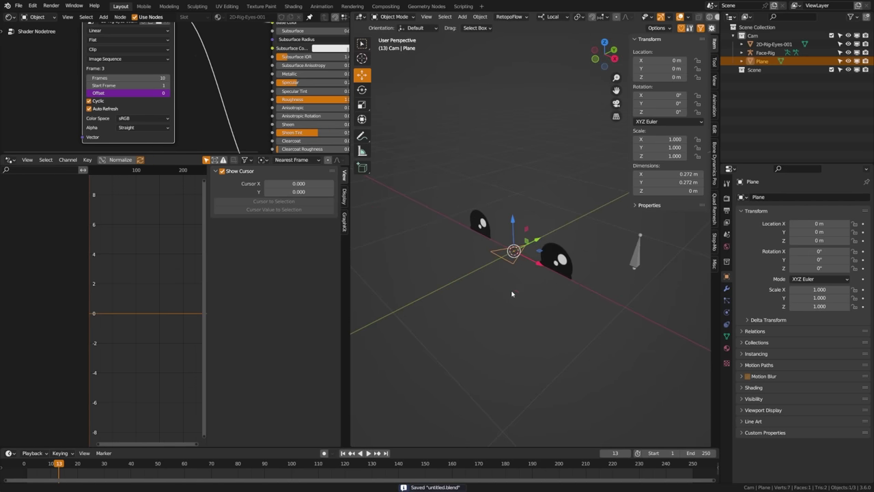
Put the Face-Rig armature in Pose Mode and assign the Plane triangle as the Eye-Ctrl bone's custom shape object
shift+middle_drag(513, 294, 451, 256)
click(543, 206)
key(ctrl+Tab)
click(541, 234)
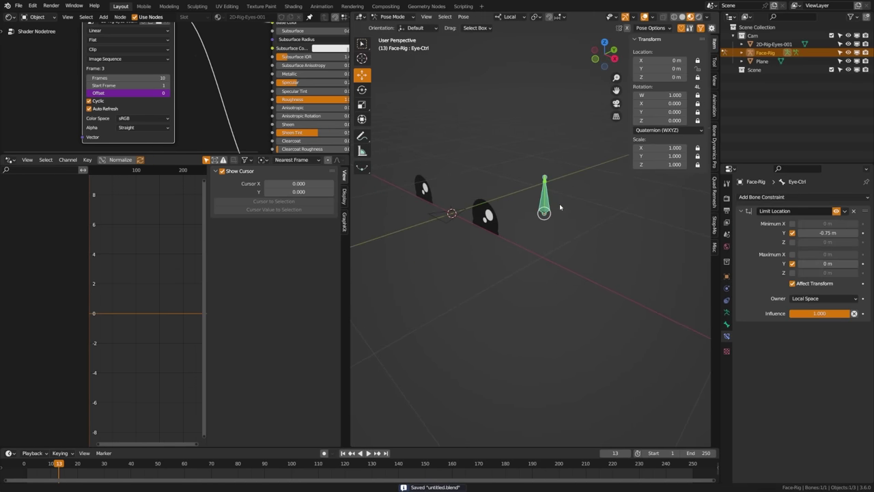
click(727, 325)
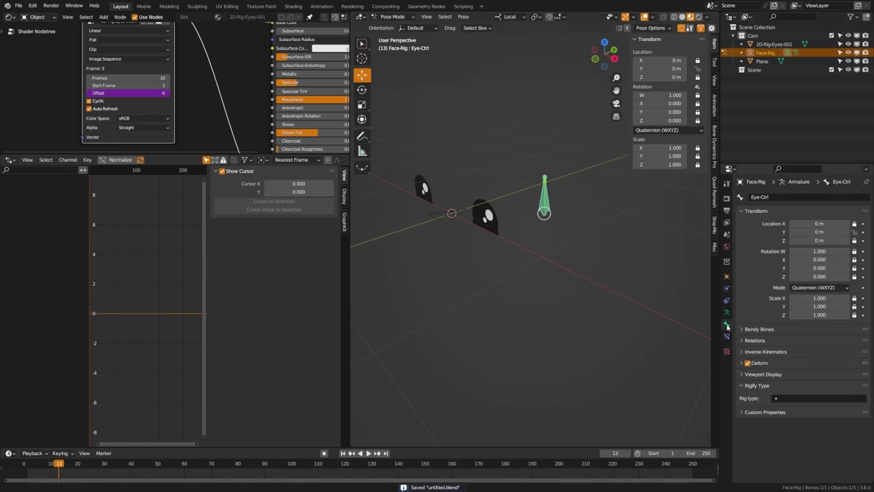
click(764, 374)
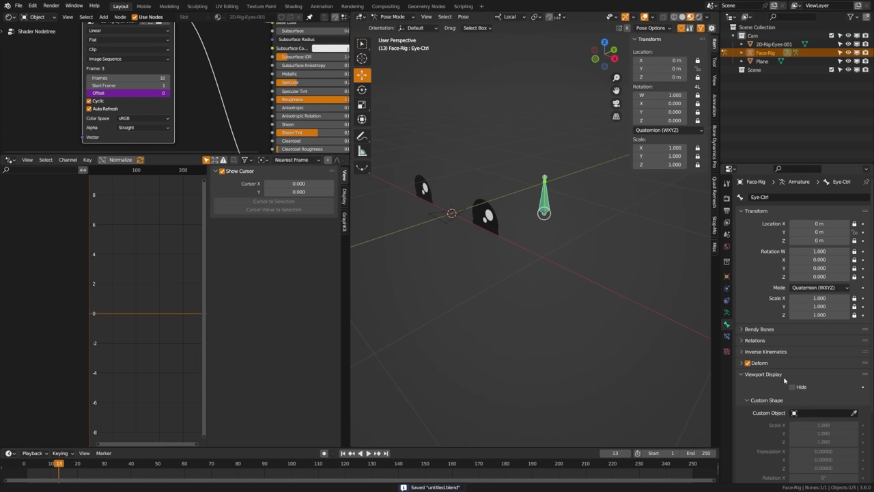
click(816, 413)
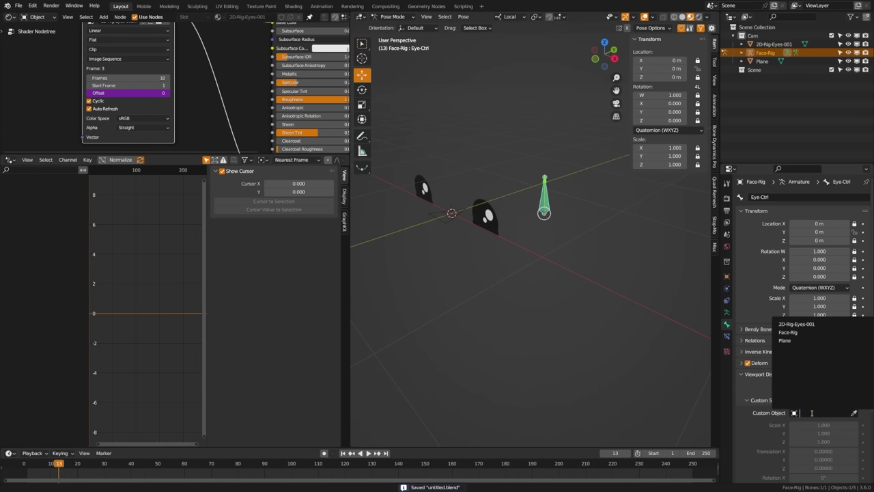
click(797, 340)
Set the Eye-Ctrl custom shape's X, Y and Z scale to 2, check it in front view, and save the file
middle_drag(554, 243, 575, 241)
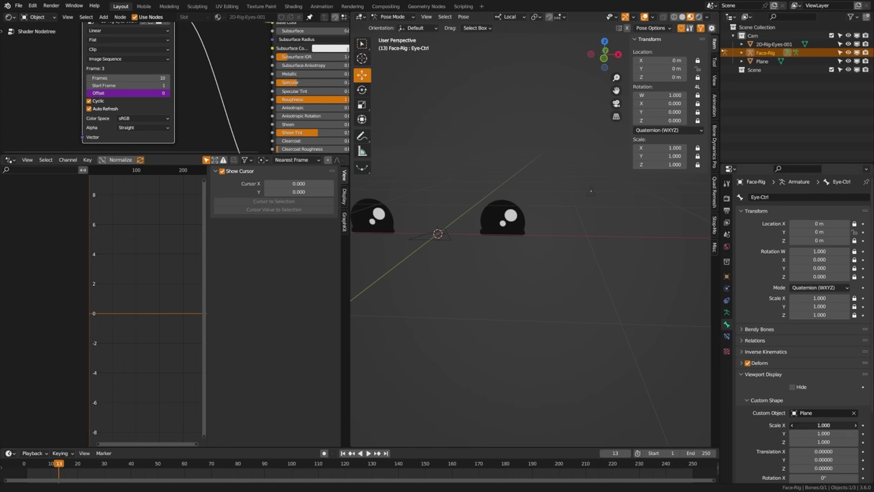
drag(819, 425, 819, 444)
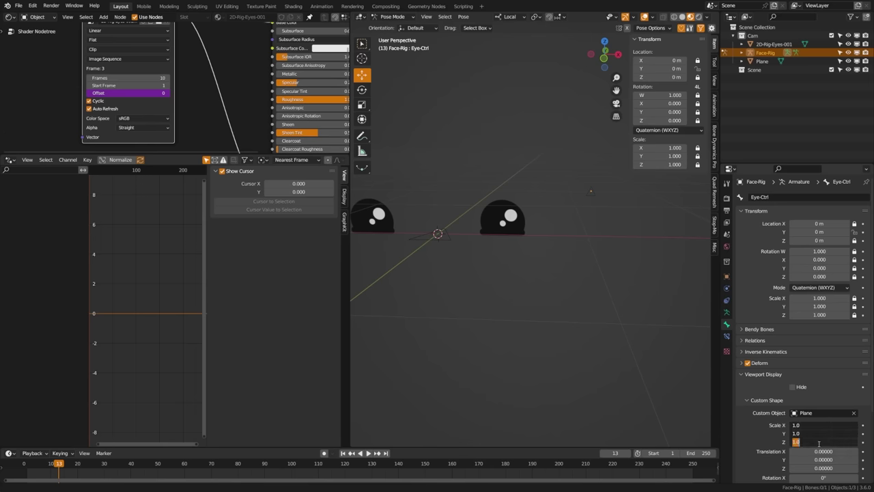
text(2)
key(Return)
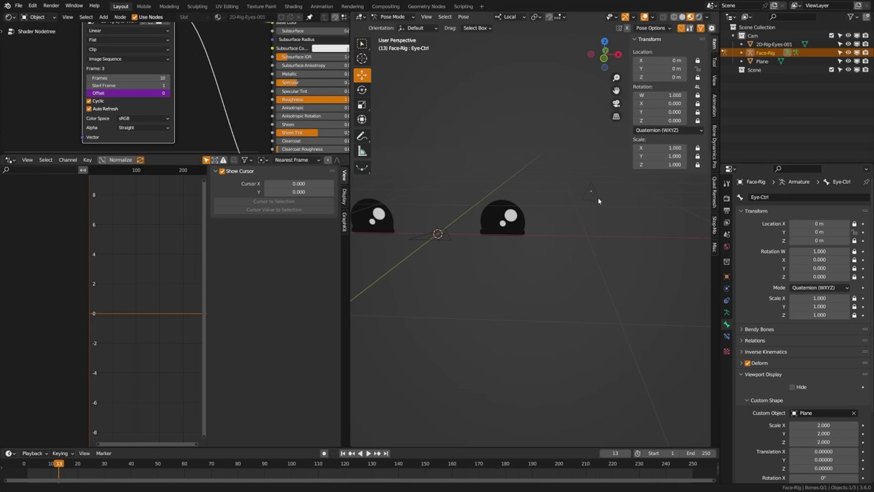
key(KP_1)
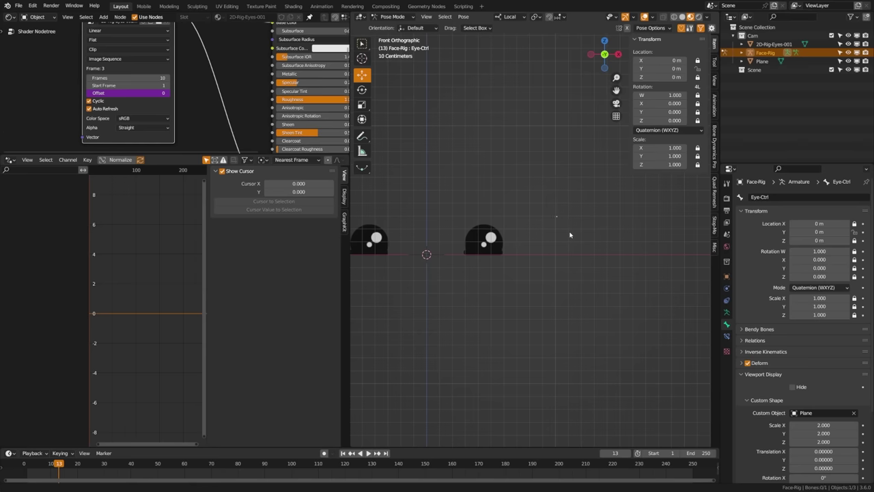
key(ctrl+s)
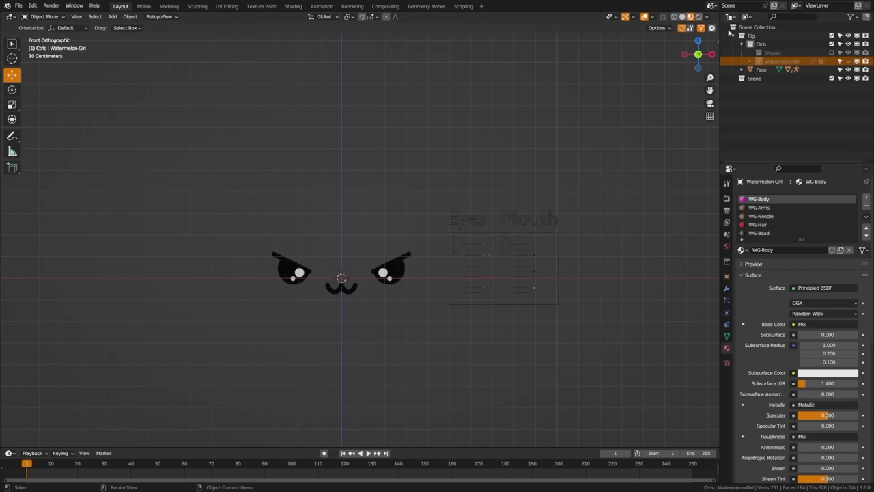
Unhide the Watermelon-Girl model in the finished rig scene, save the file, and select the Face plane
click(849, 61)
key(a)
key(alt+a)
key(ctrl+s)
click(418, 298)
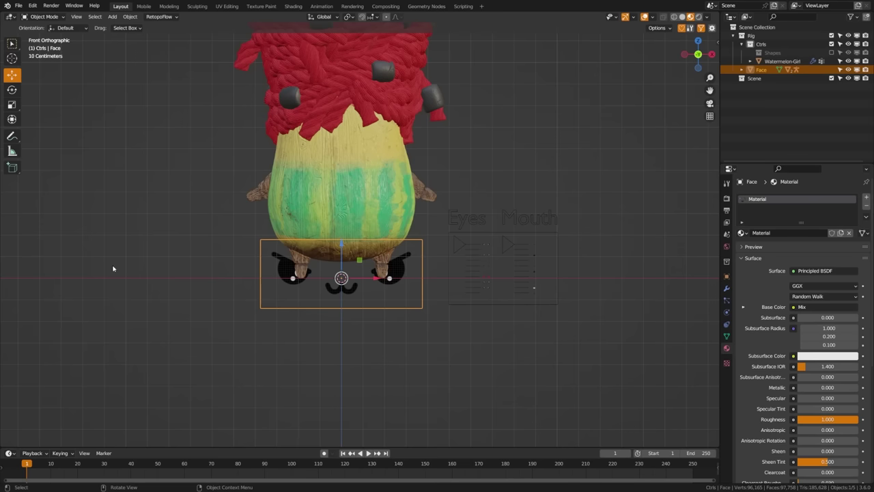
Move the Face plane forward along Y and up along Z so it sits just in front of the character's body at face height
middle_drag(403, 328, 432, 304)
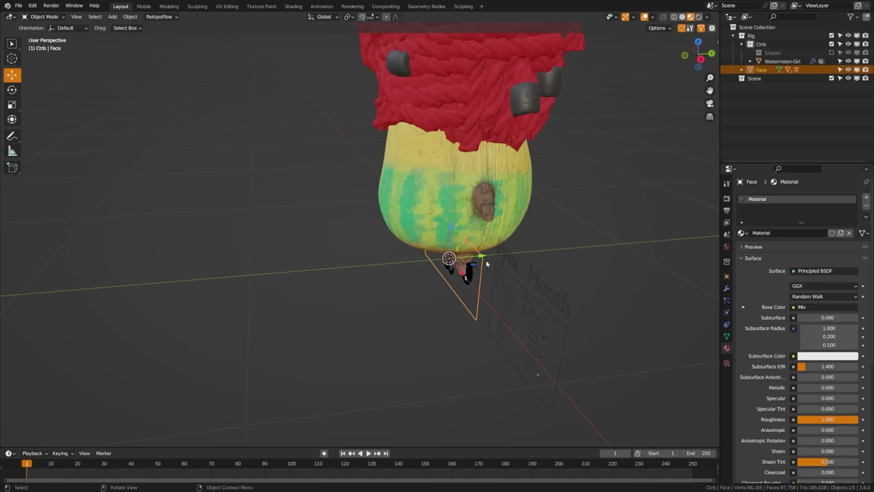
drag(487, 264, 393, 285)
key(KP_3)
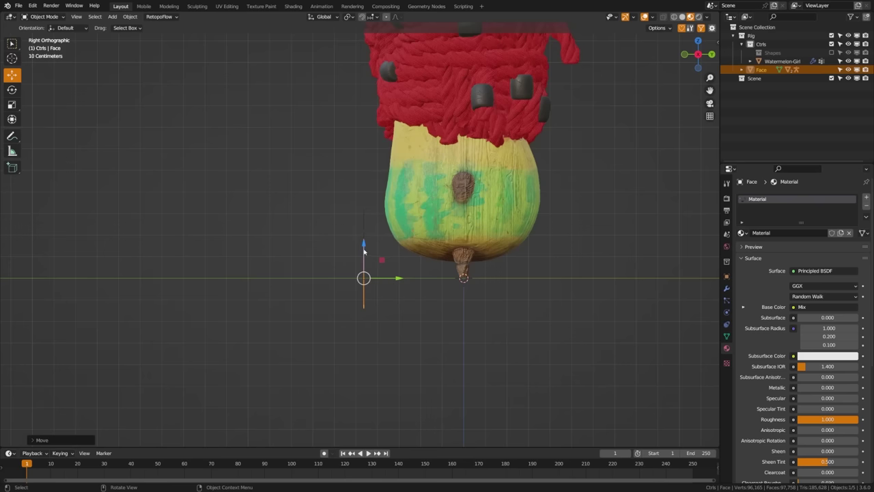
drag(364, 252, 420, 176)
middle_drag(420, 176, 379, 305)
drag(371, 243, 376, 242)
click(377, 242)
key(KP_1)
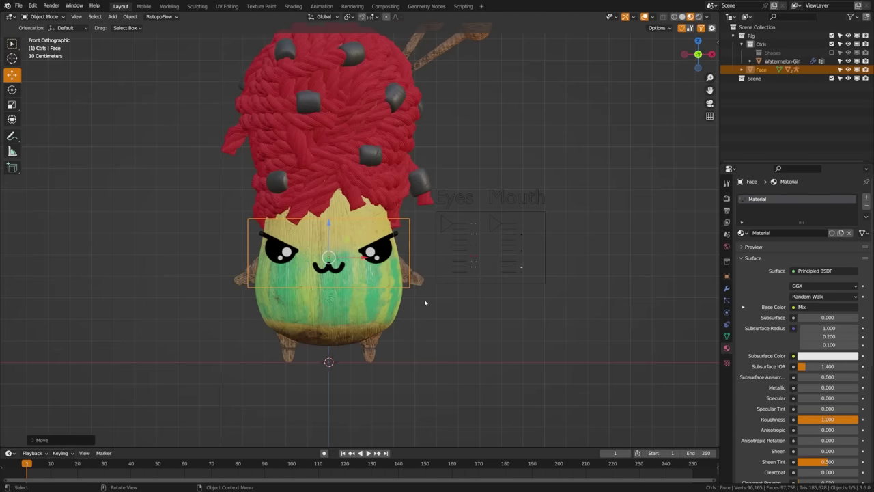
Scale the Face plane down and centre it on the yellow upper part of the character's body, then deselect it
key(s)
click(388, 268)
key(g)
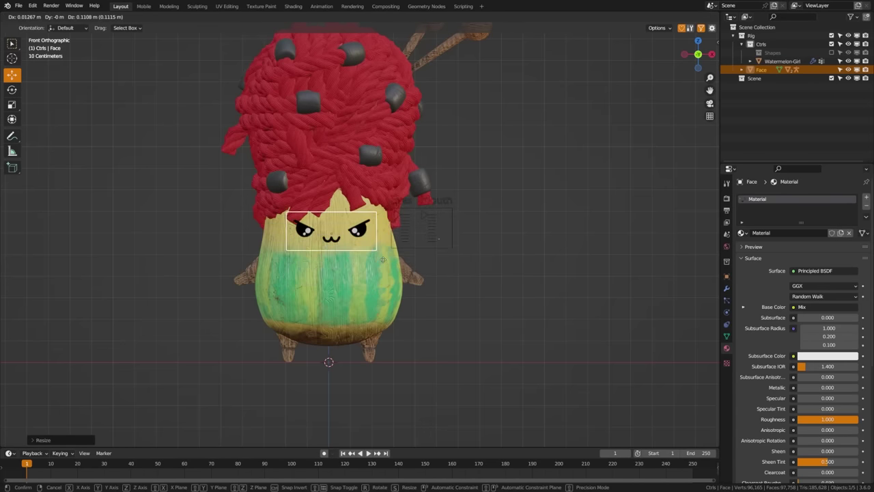
click(383, 260)
key(s)
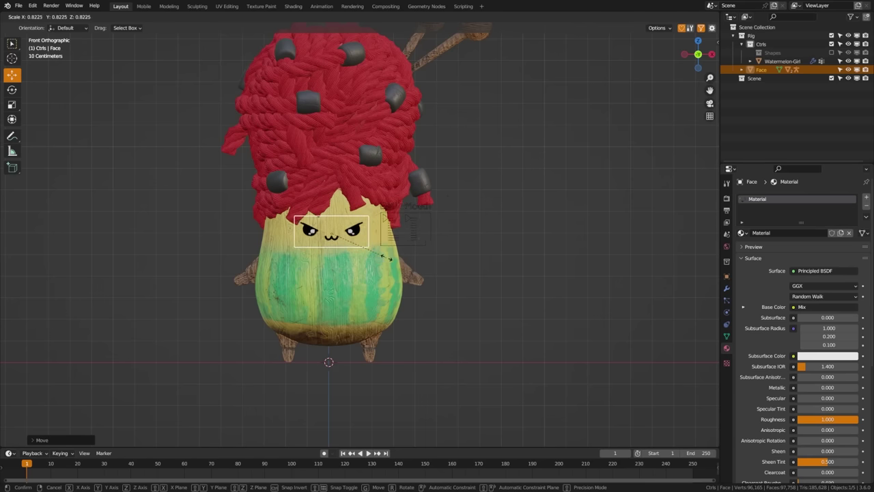
click(391, 259)
key(g)
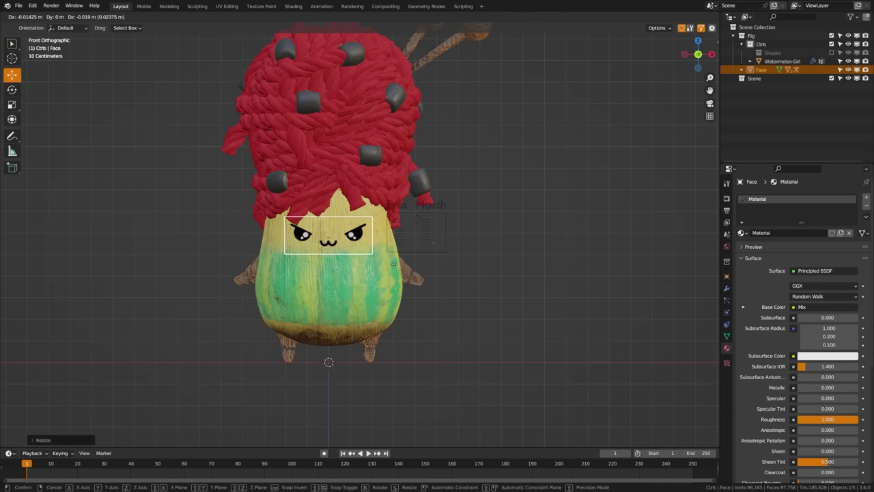
click(395, 264)
key(alt+a)
Put Face-Rig in Pose Mode, move the 2D-Eye bone to switch to the round open eyes, return to Object Mode and save
scroll(394, 231, up, 4)
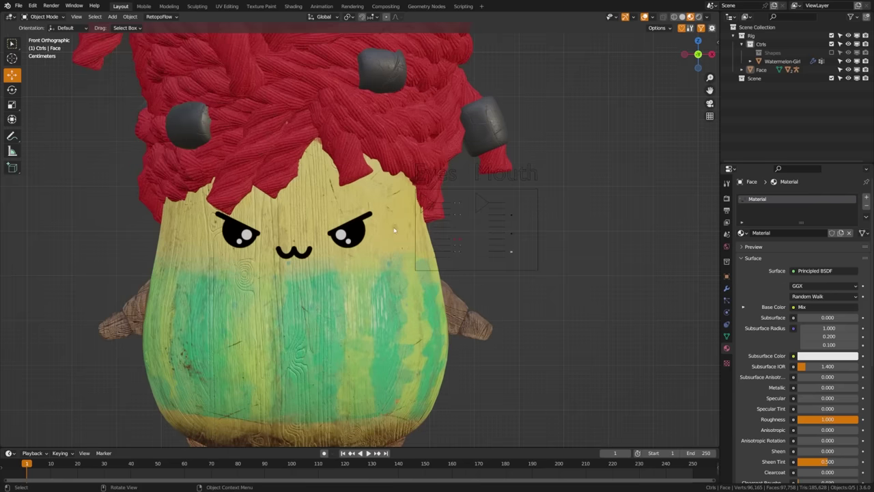
click(425, 213)
key(ctrl+Tab)
click(424, 209)
key(g)
click(423, 231)
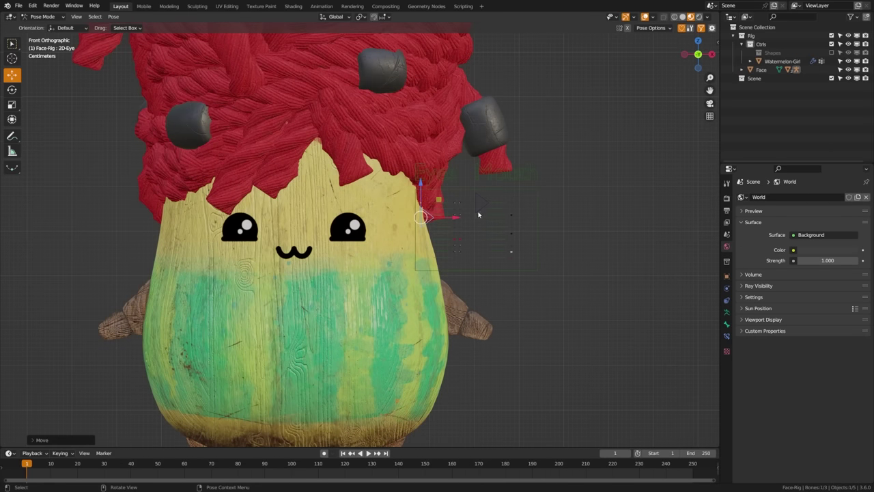
key(ctrl+Tab)
key(ctrl+s)
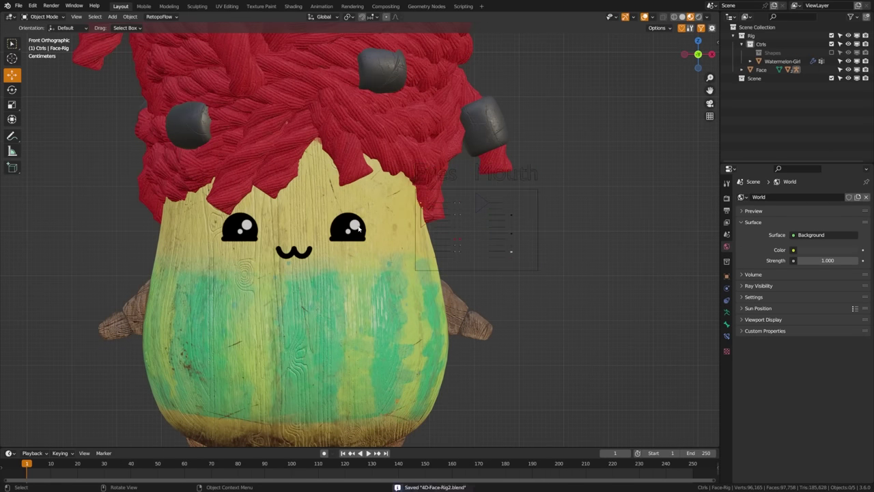
Add a Shrinkwrap modifier to the Face plane, targeting Watermelon-Girl with an offset of 0.001 m
click(358, 229)
middle_drag(359, 229, 346, 303)
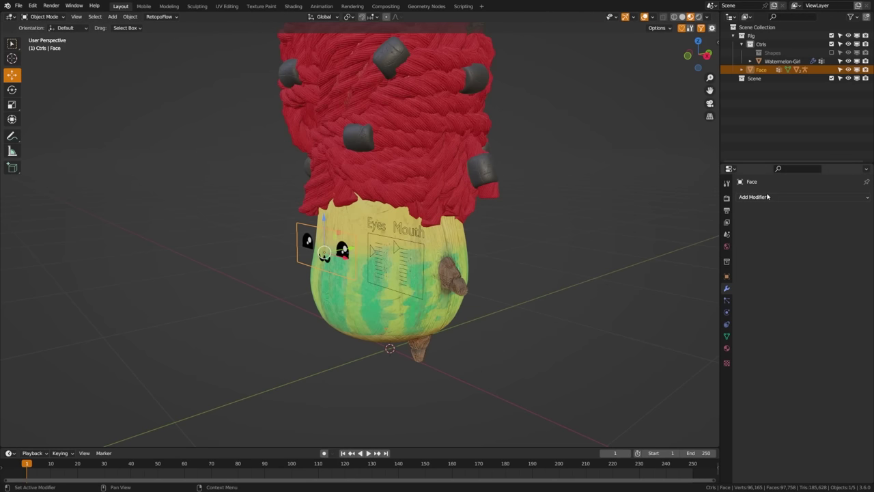
click(758, 197)
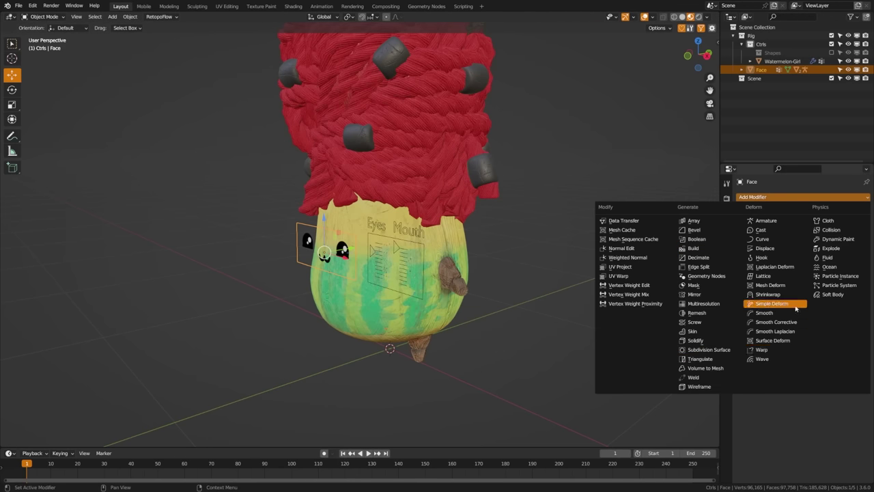
click(762, 294)
click(853, 245)
click(381, 307)
middle_drag(380, 306, 339, 273)
scroll(340, 273, up, 5)
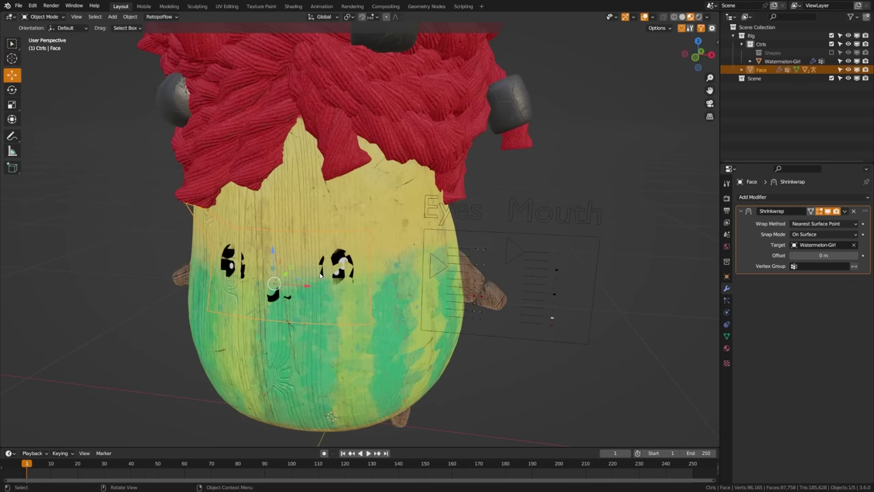
shift+middle_drag(320, 319, 342, 306)
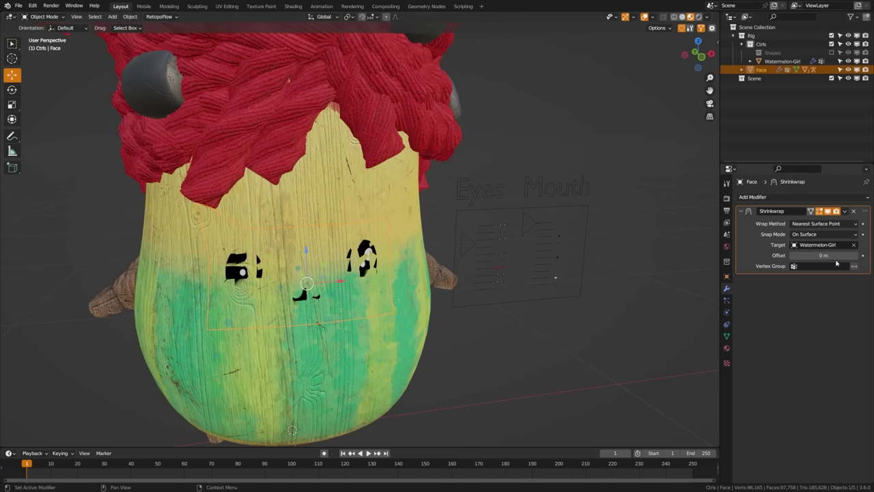
shift+drag(825, 256, 831, 255)
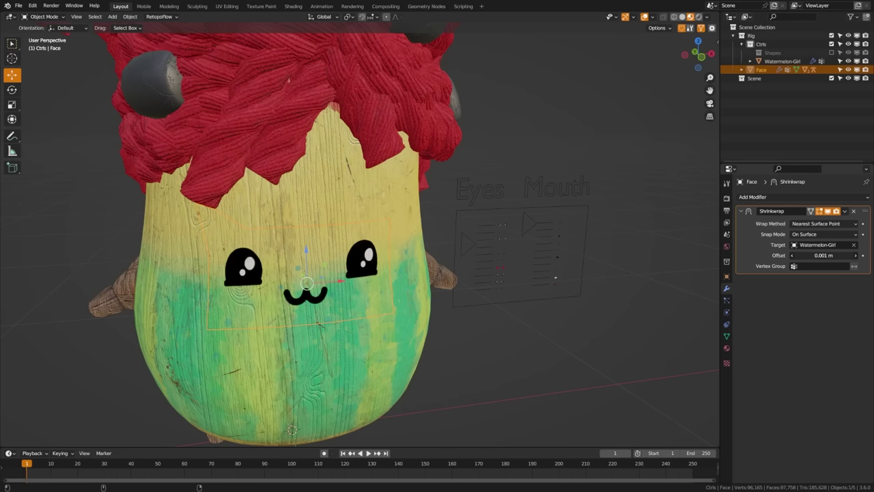
middle_drag(478, 308, 615, 260)
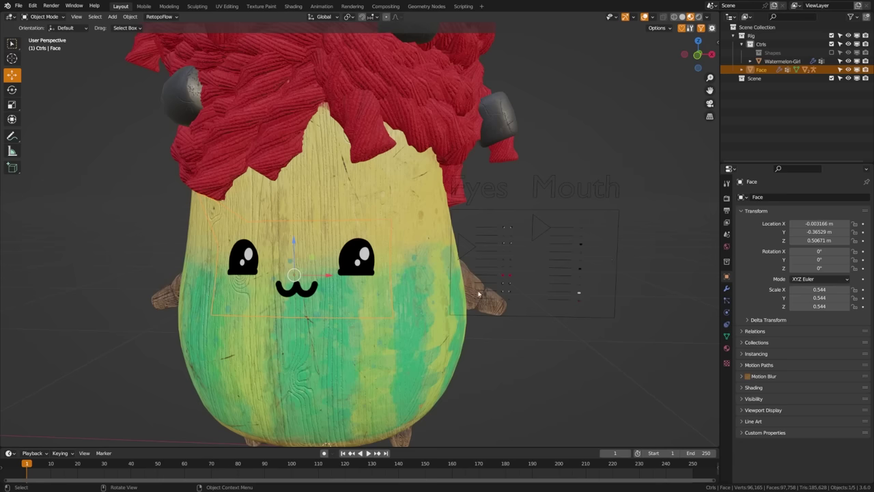
Examine the Face plane's Ray Visibility options, including Shadow, and view the plane from the character's side
middle_drag(479, 293, 358, 283)
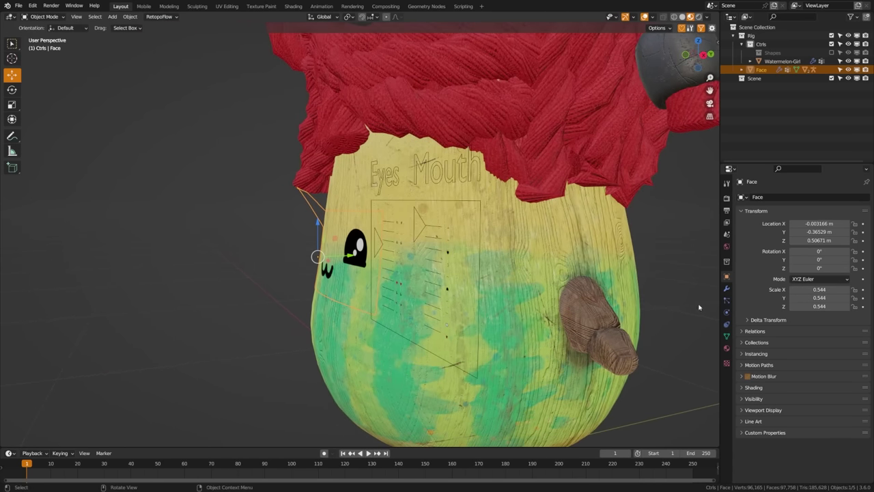
click(754, 399)
scroll(799, 424, down, 3)
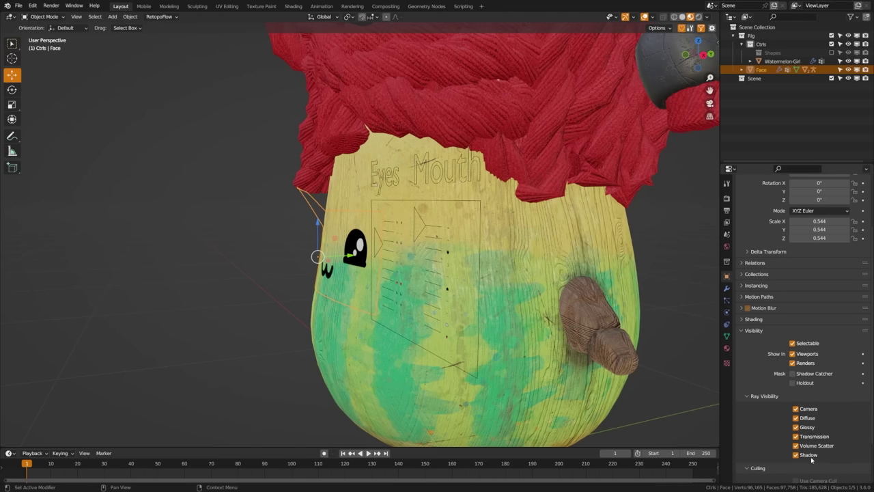
scroll(765, 396, up, 5)
click(754, 398)
middle_drag(364, 260, 361, 293)
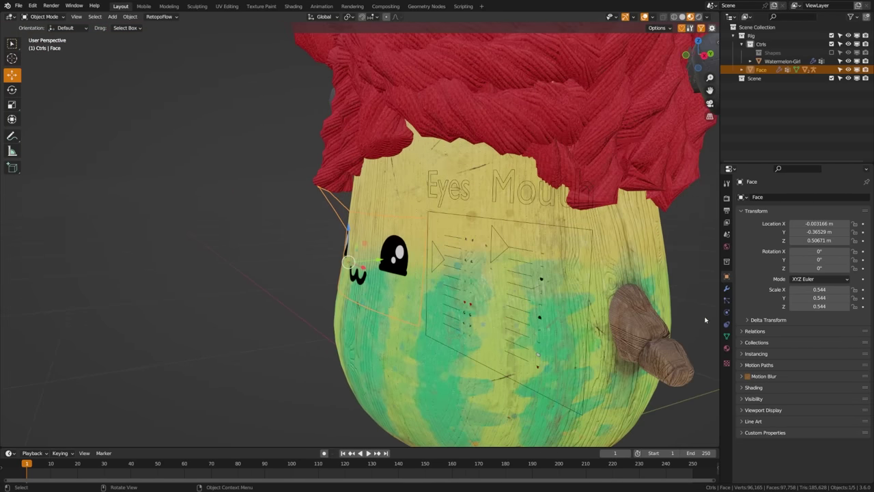
Add a Subdivision Surface modifier to the Face plane and place it above Shrinkwrap in the modifier stack
click(727, 289)
click(765, 197)
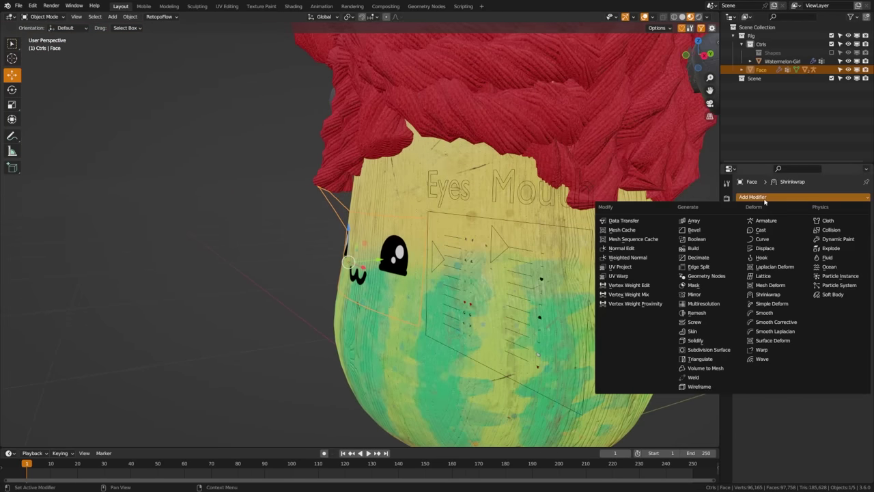
click(731, 351)
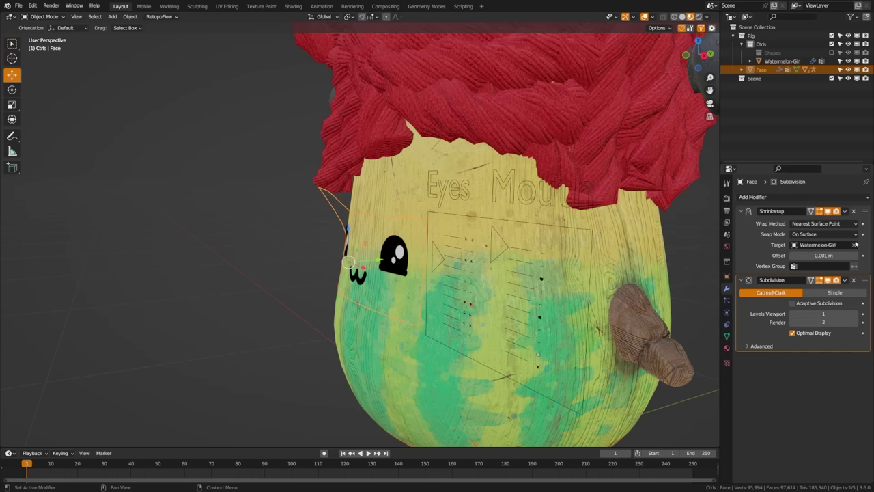
drag(866, 281, 859, 216)
drag(866, 280, 864, 213)
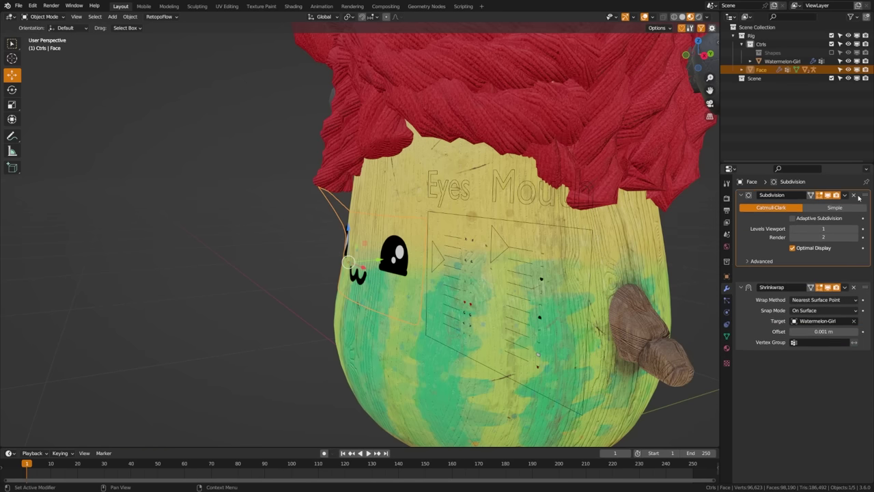
Set the Face plane's Subdivision modifier to Simple and raise its viewport level
middle_drag(366, 260, 416, 264)
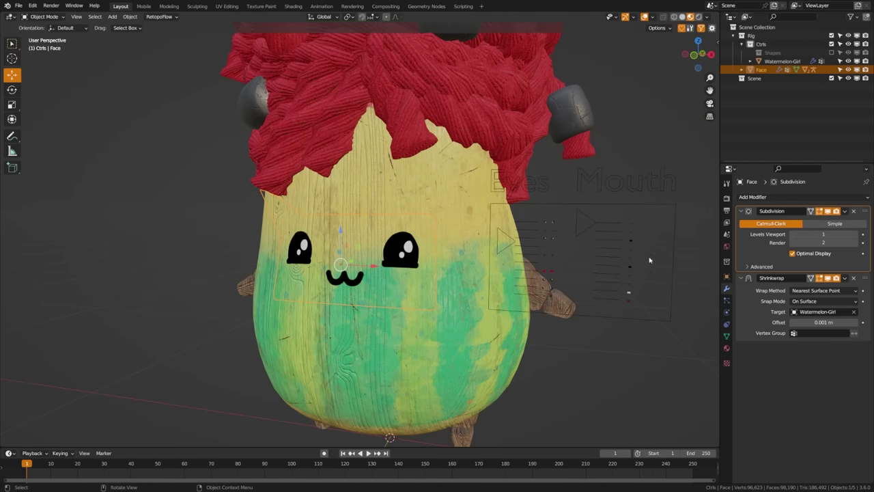
click(835, 223)
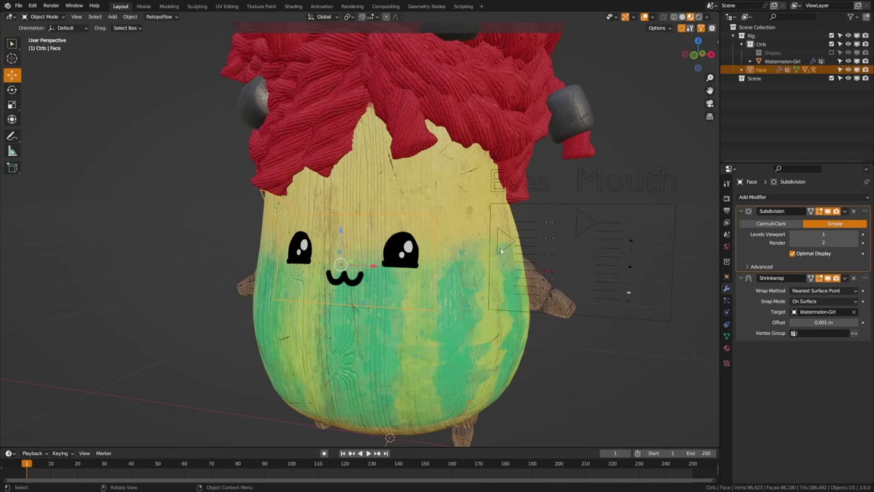
click(856, 235)
Parent the Face plane to Watermelon-Girl using Object (Keep Transform)
middle_drag(346, 267, 354, 304)
click(373, 261)
click(454, 272)
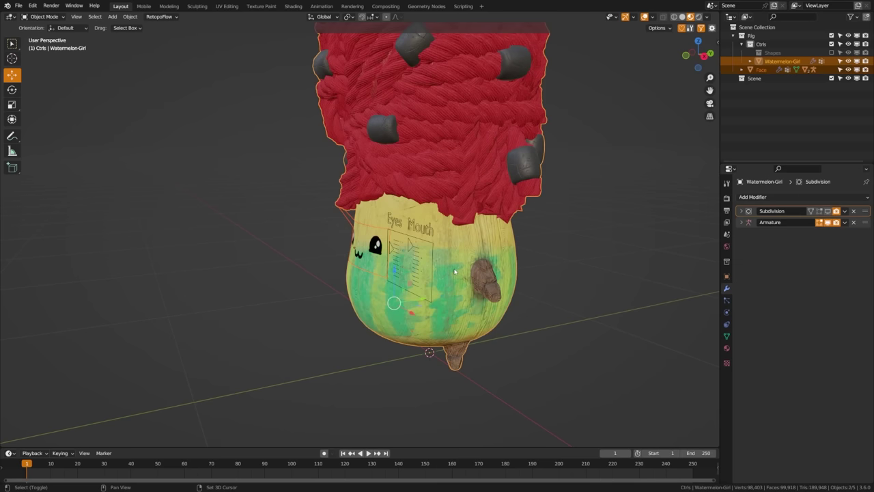
key(ctrl+p)
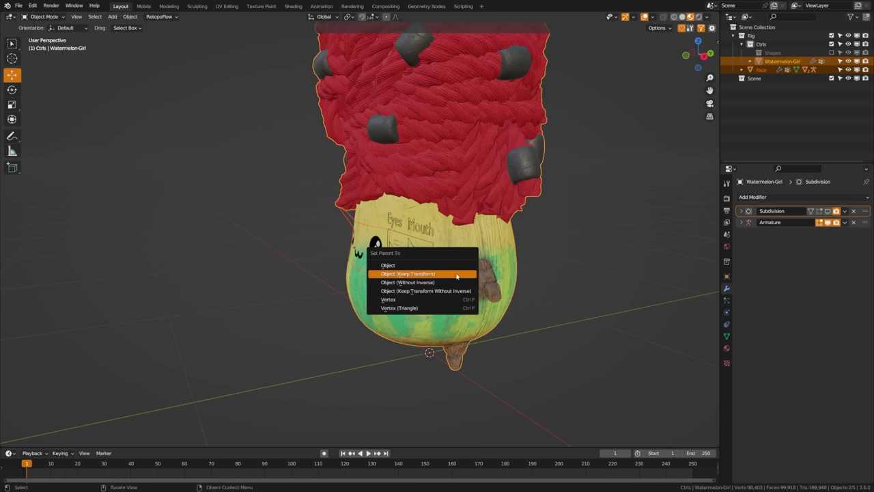
click(457, 276)
Test the parenting by moving Watermelon-Girl temporarily, and cancel the move
key(g)
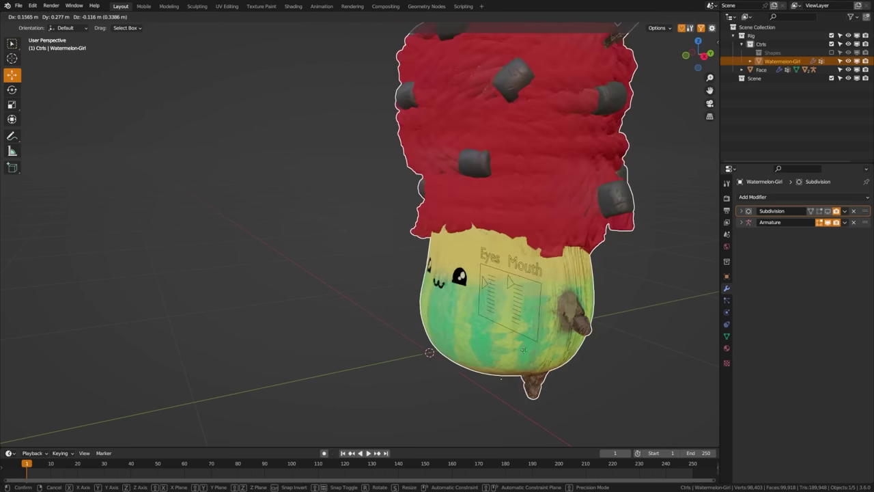
key(Escape)
middle_drag(541, 345, 441, 254)
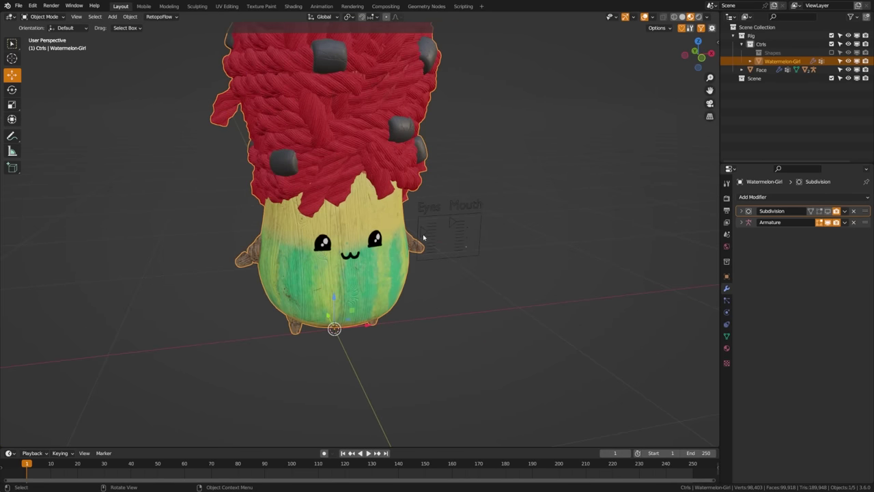
Put Face-Rig in Pose Mode and test the eye switching by moving the 2D-Eye bone, cancelling the move
click(424, 238)
key(ctrl+Tab)
click(424, 279)
key(g)
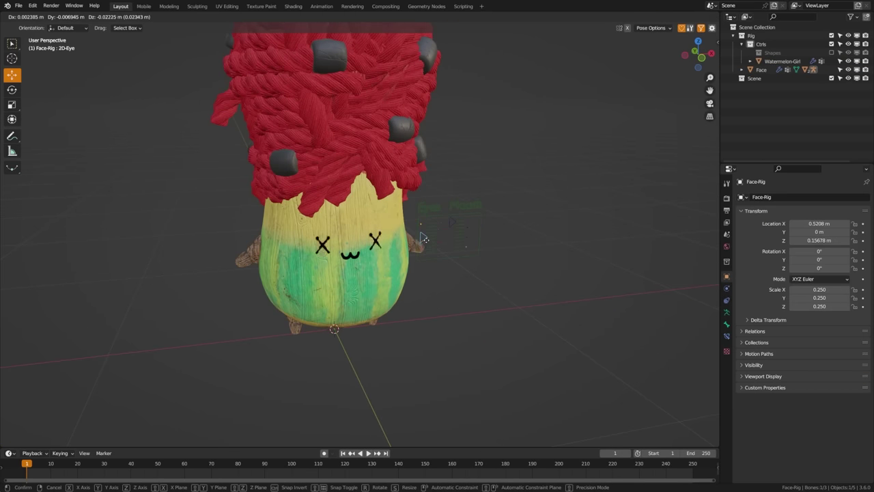
key(Escape)
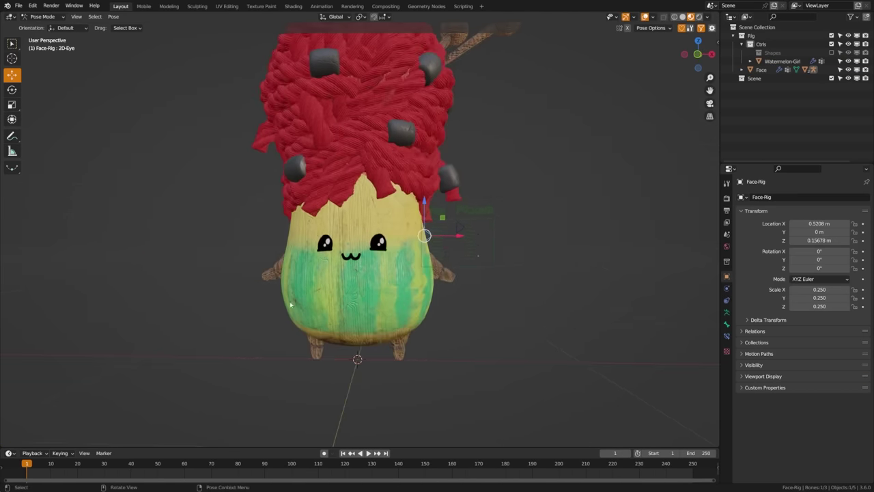